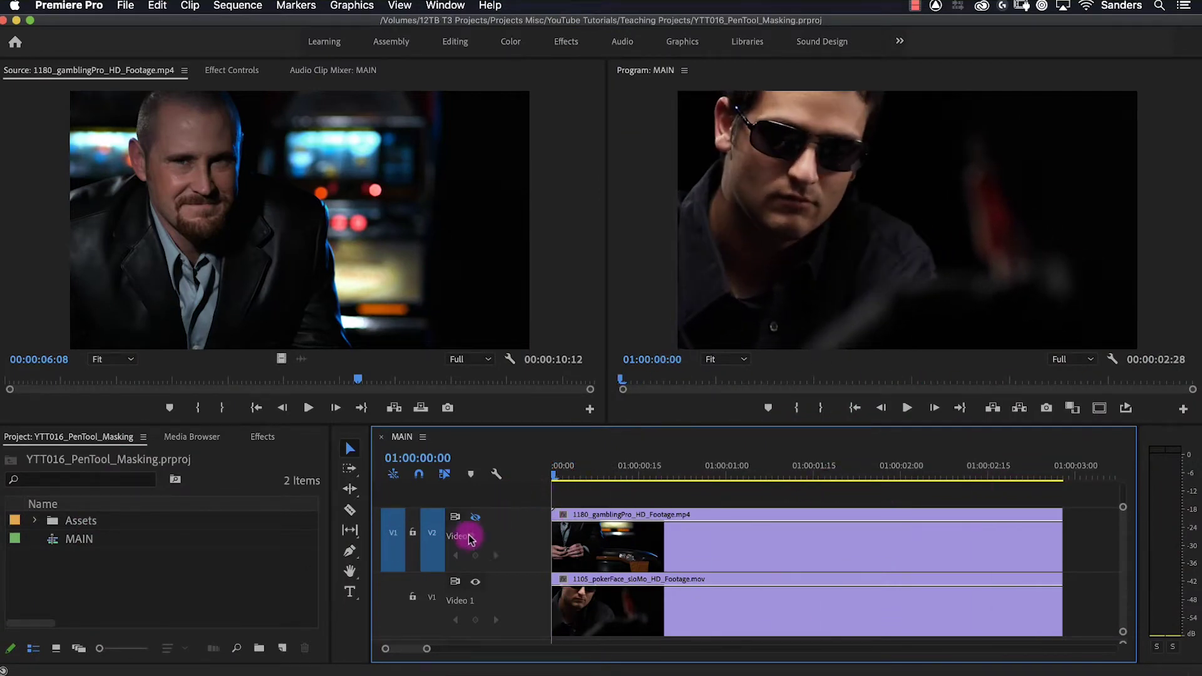
# Enable Video 2 and nest the upper dice clip into a sequence named REFLECTION NEST.
pyautogui.click(475, 517)
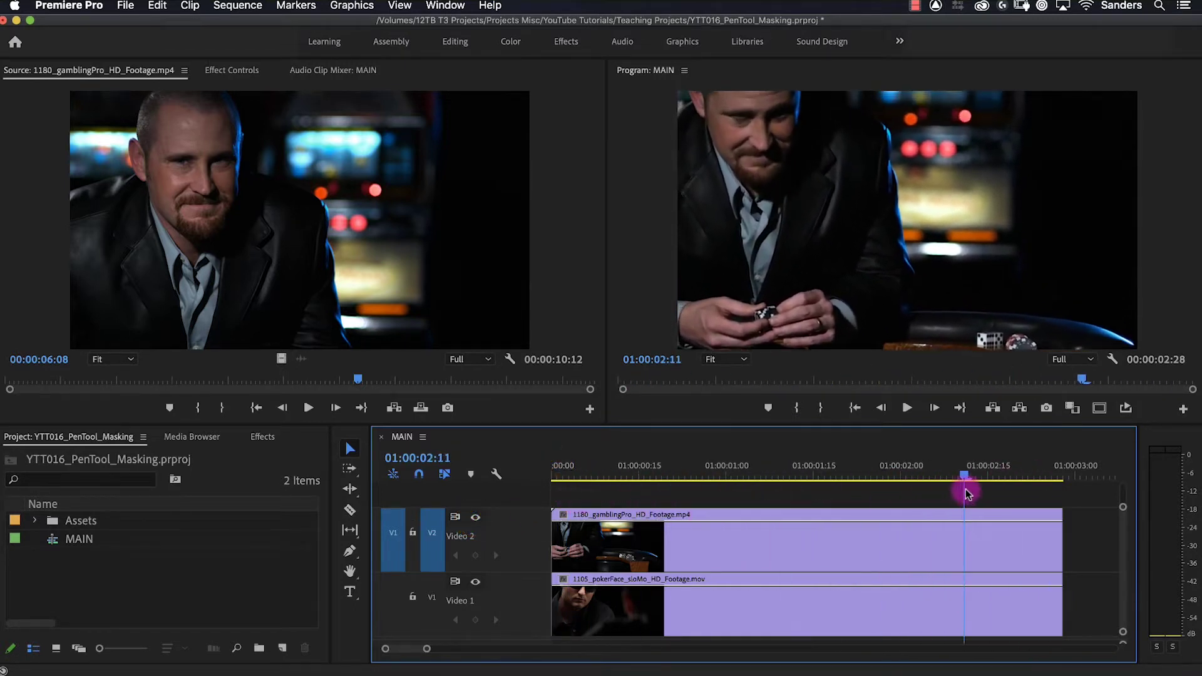
pyautogui.click(655, 544)
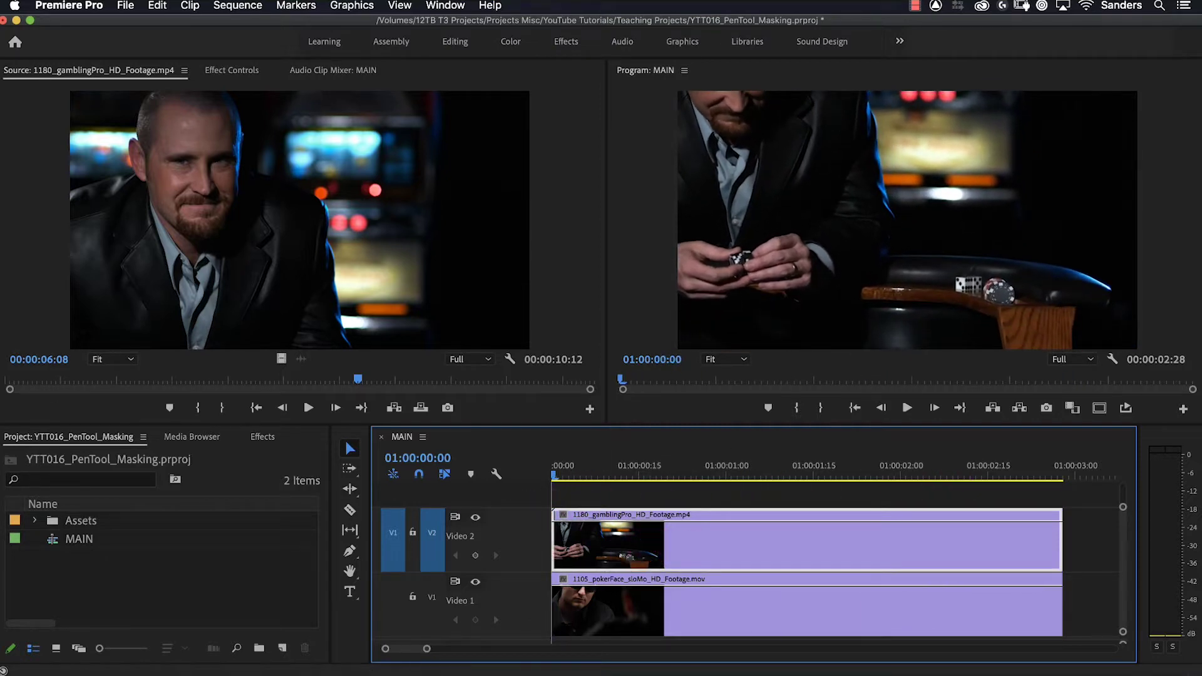
pyautogui.click(728, 554)
pyautogui.rightClick(719, 546)
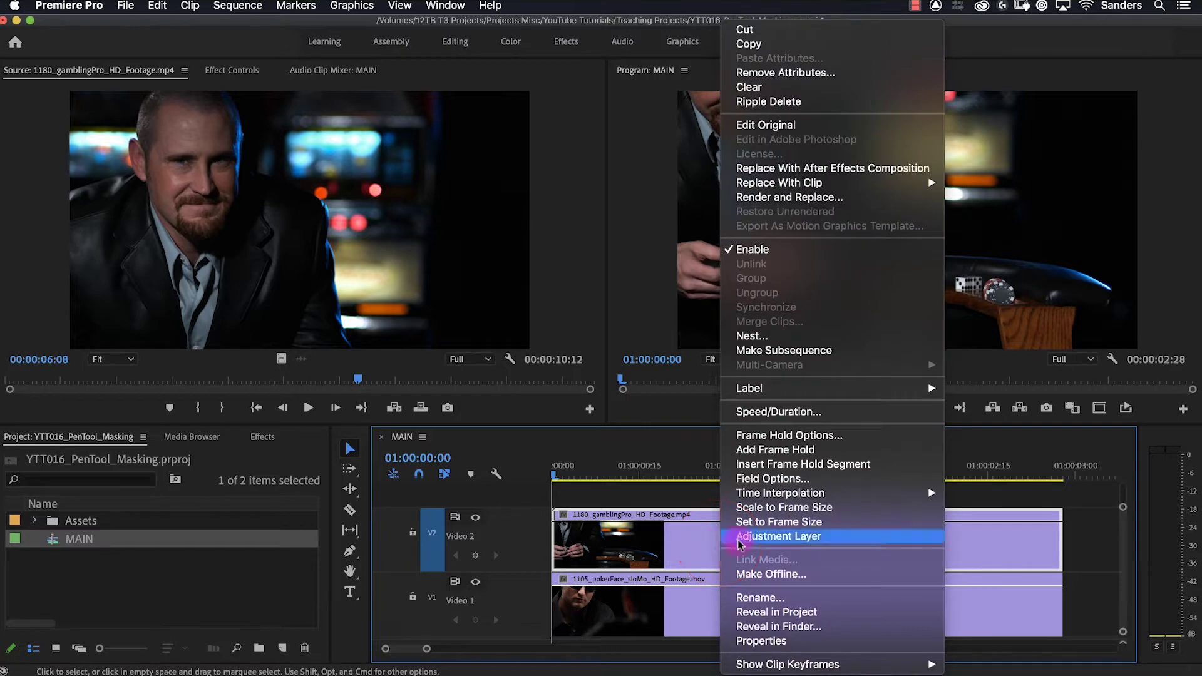
pyautogui.click(800, 338)
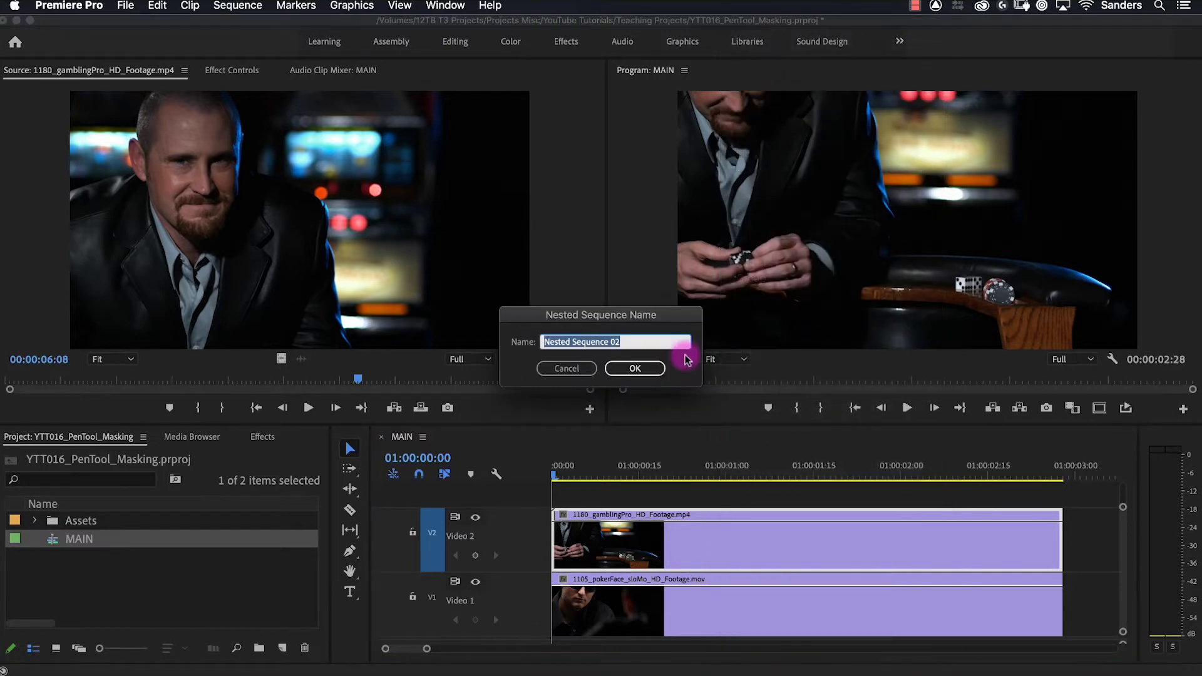
pyautogui.write('REFLECTION NEST')
pyautogui.click(633, 369)
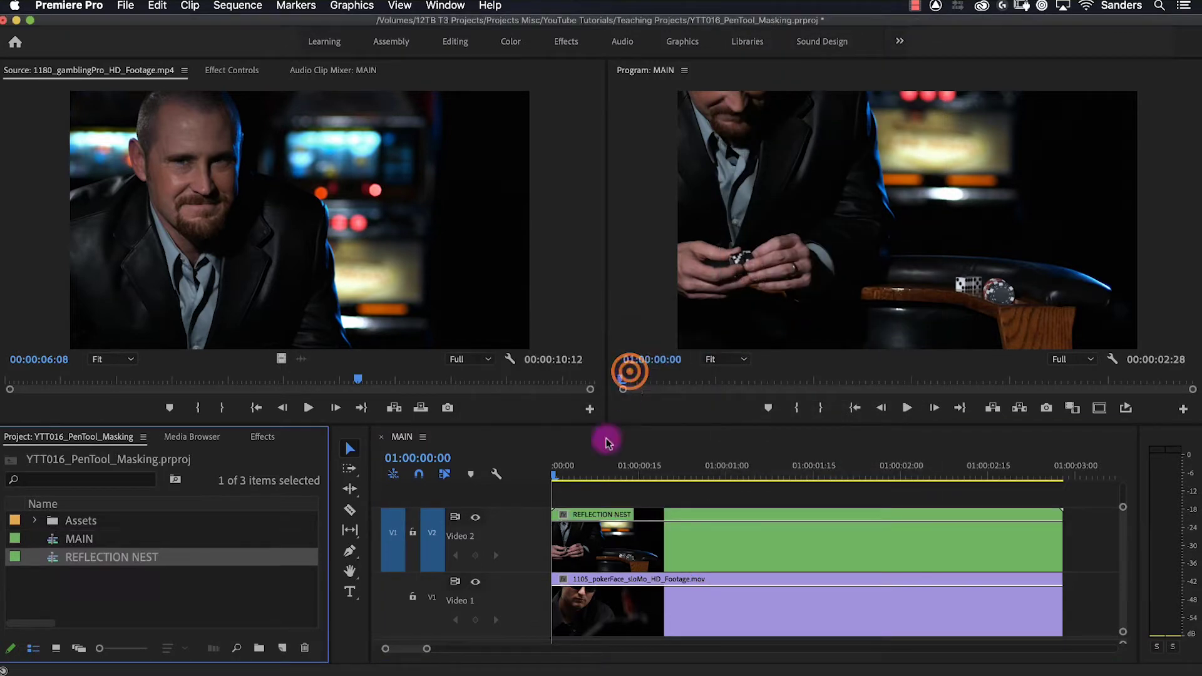
# Inspect the REFLECTION NEST sequence, then lower the nest clip's opacity in MAIN.
pyautogui.doubleClick(53, 562)
pyautogui.click(569, 507)
pyautogui.press('Left')
pyautogui.press('Left')
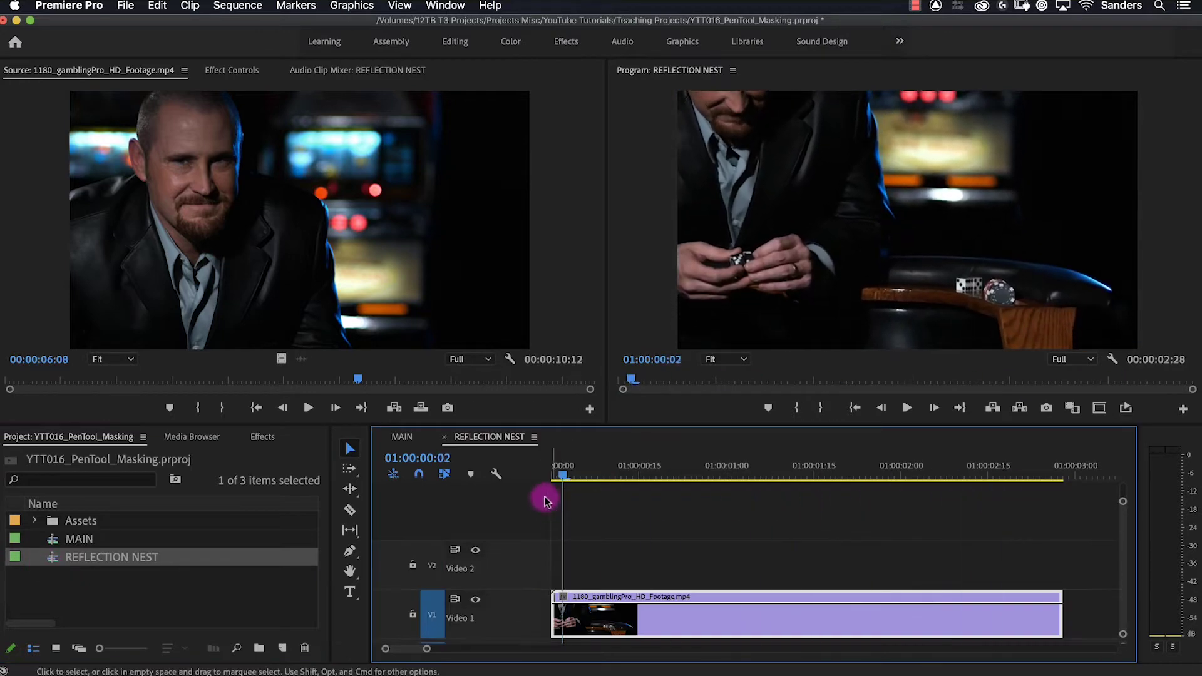
pyautogui.click(401, 438)
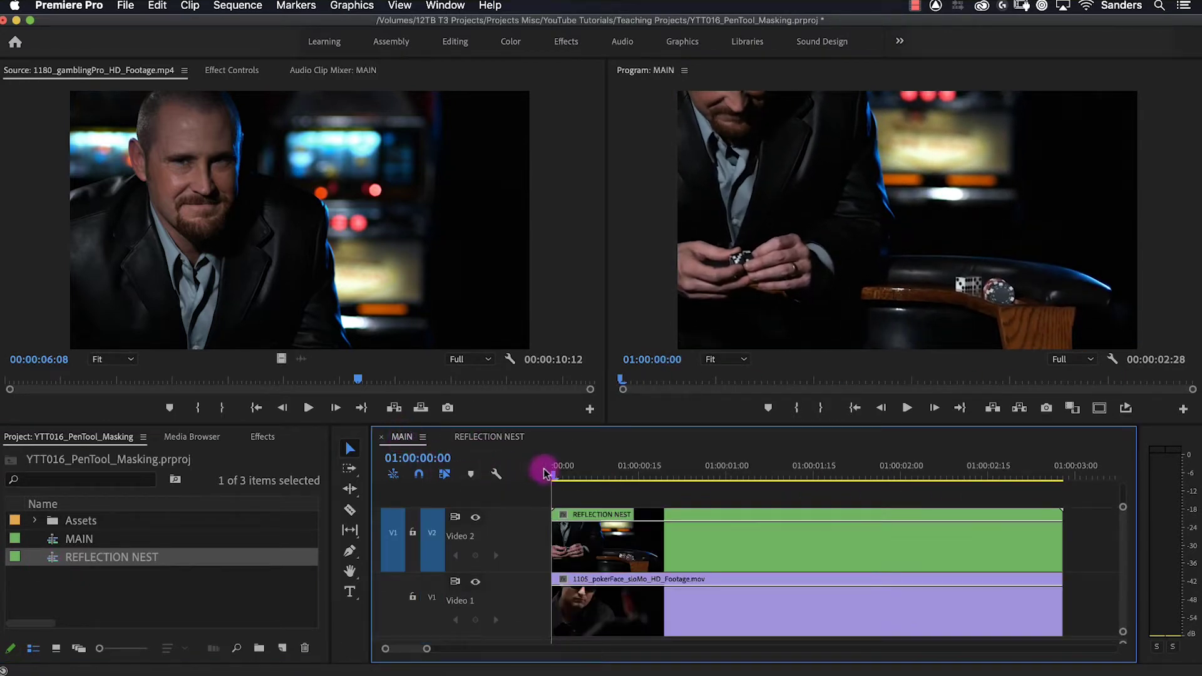
pyautogui.moveTo(546, 473)
pyautogui.mouseDown()
pyautogui.moveTo(829, 496)
pyautogui.moveTo(554, 494)
pyautogui.mouseUp()
pyautogui.click(720, 549)
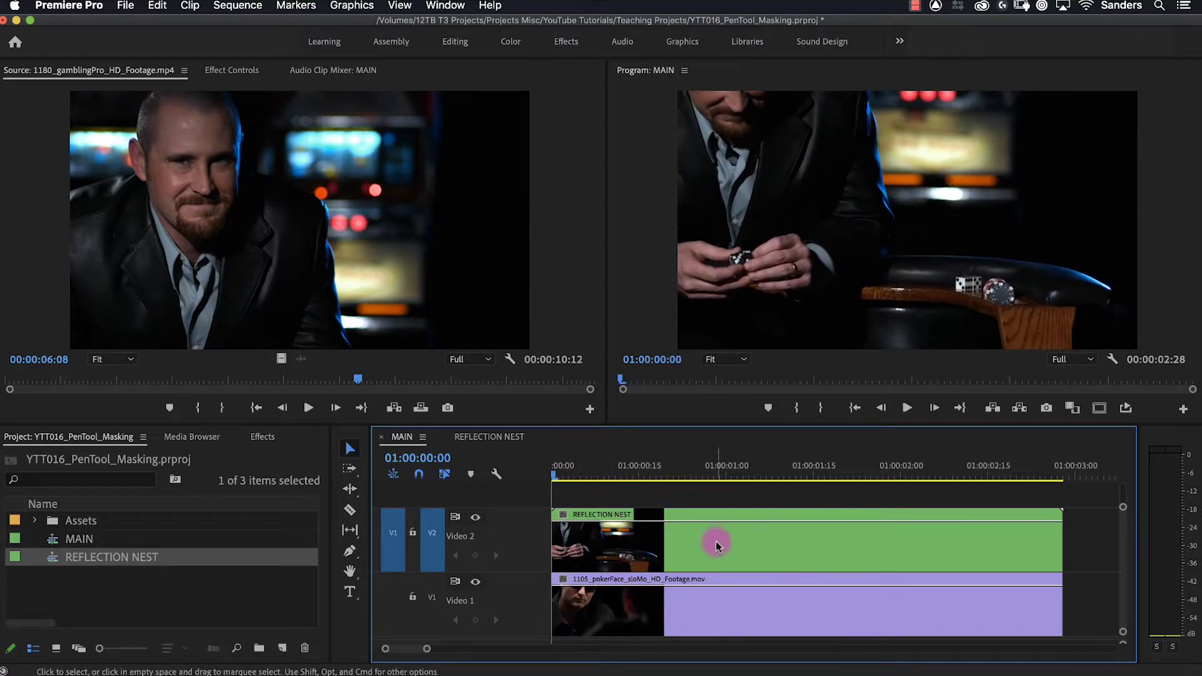
pyautogui.moveTo(706, 524); pyautogui.dragTo(712, 551)
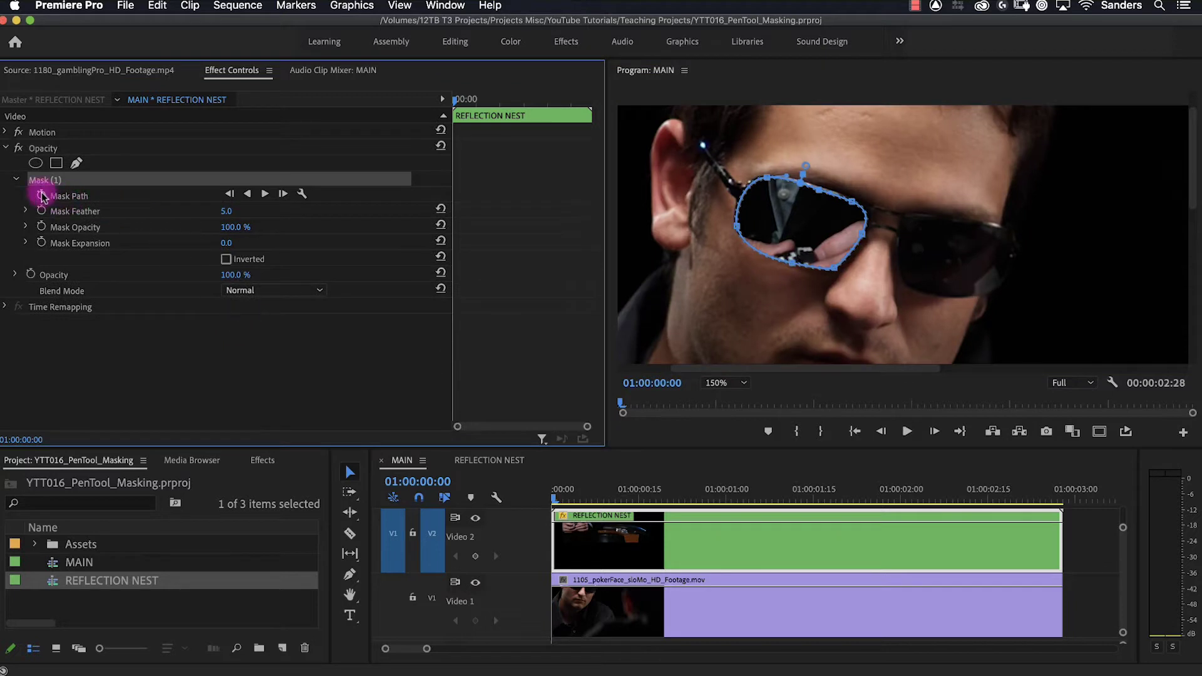
# Start Mask Path keyframing and reshape the mask to fit the left lens at a later frame.
pyautogui.click(41, 196)
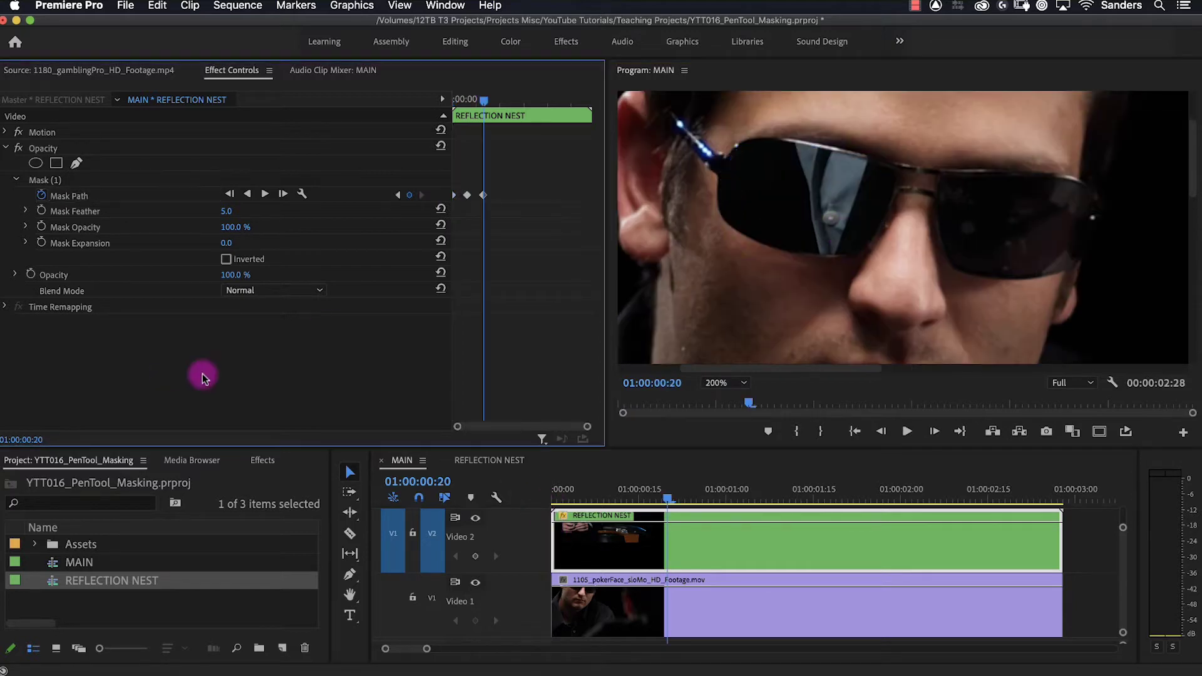
pyautogui.click(68, 194)
pyautogui.click(866, 147)
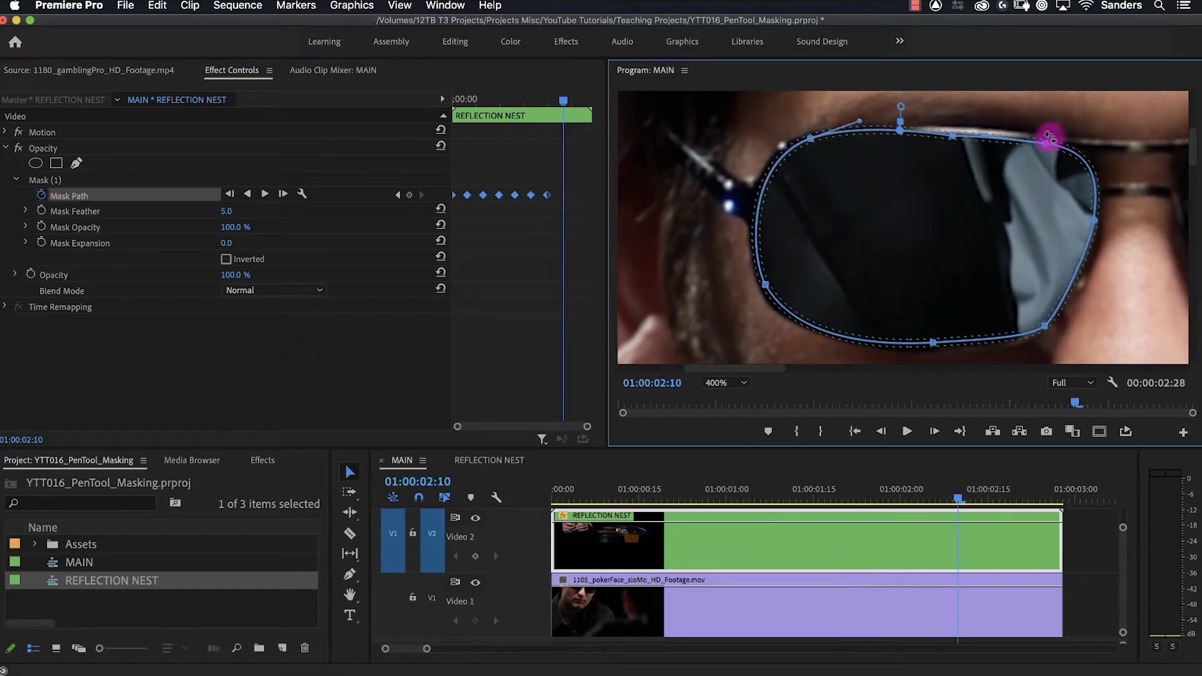
pyautogui.click(69, 199)
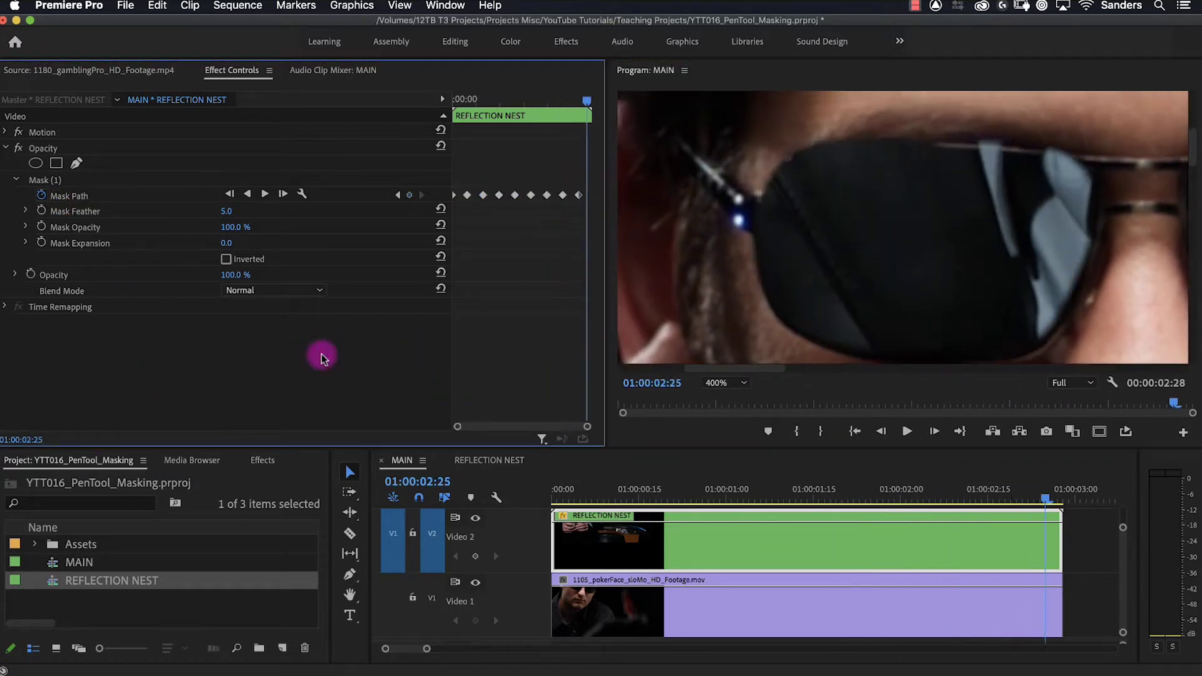
# Fit the frame in the preview and scrub to confirm the mask tracks the left lens.
pyautogui.click(726, 382)
pyautogui.click(730, 392)
pyautogui.click(689, 528)
pyautogui.click(645, 559)
pyautogui.moveTo(644, 559); pyautogui.dragTo(554, 544)
pyautogui.click(768, 142)
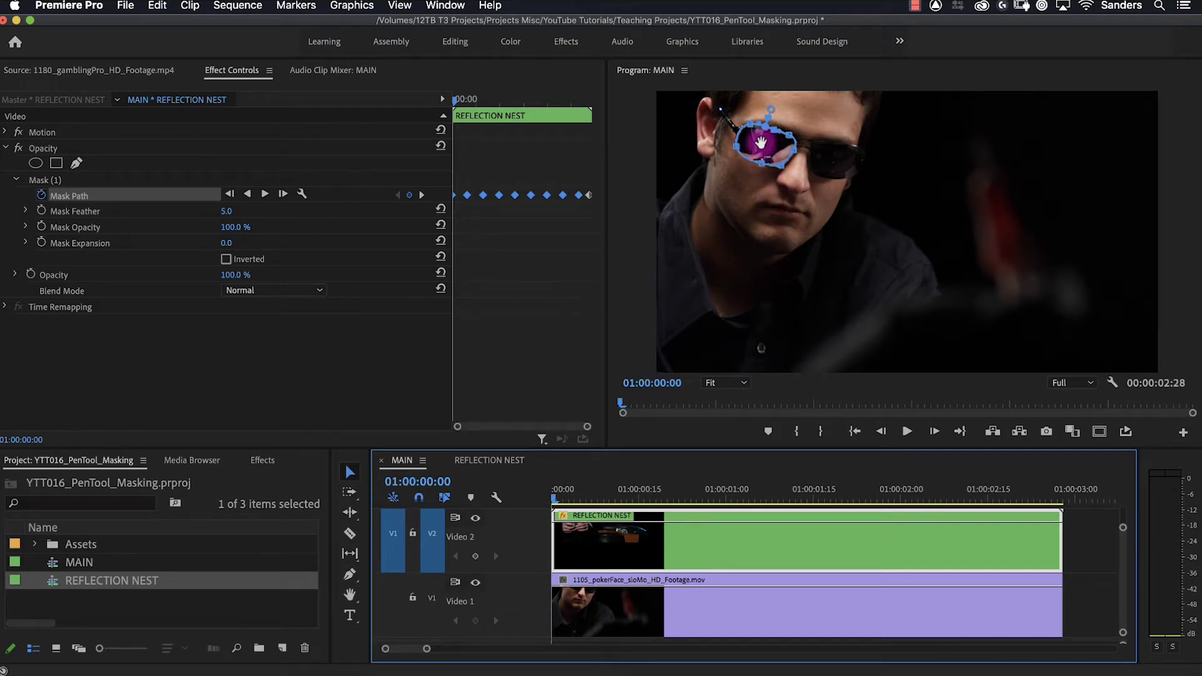
pyautogui.moveTo(587, 501); pyautogui.dragTo(545, 520)
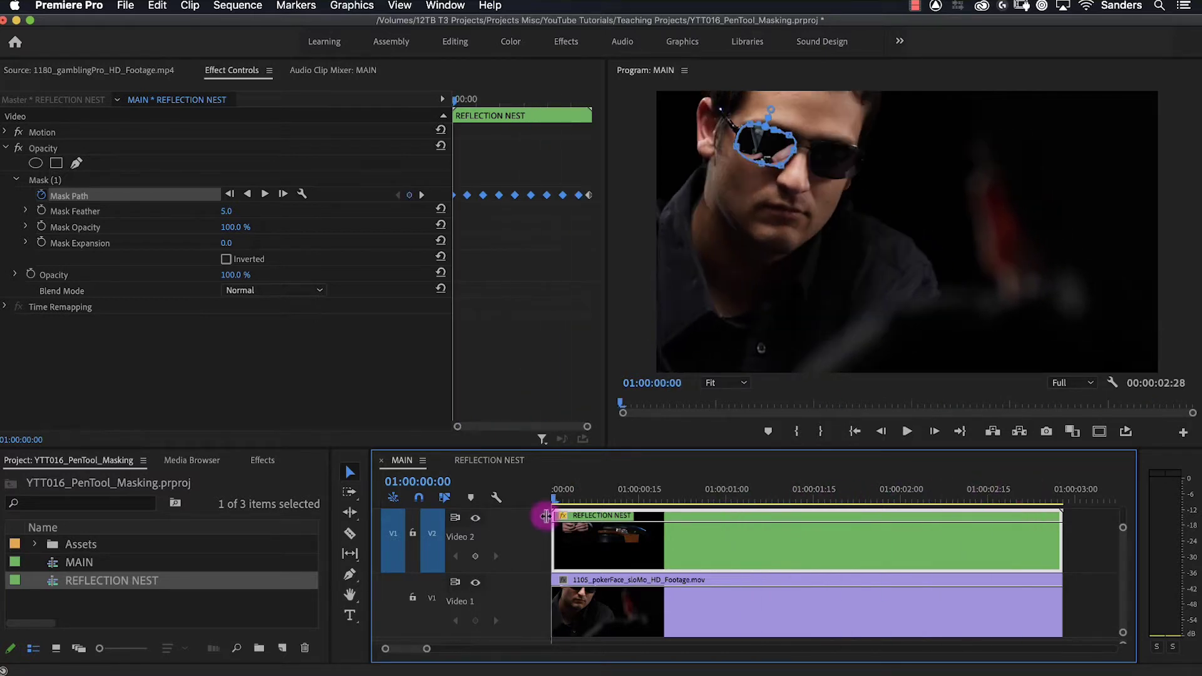
# Reveal the nest clip's Motion settings, then open REFLECTION NEST and scrub through its dice footage.
pyautogui.click(5, 132)
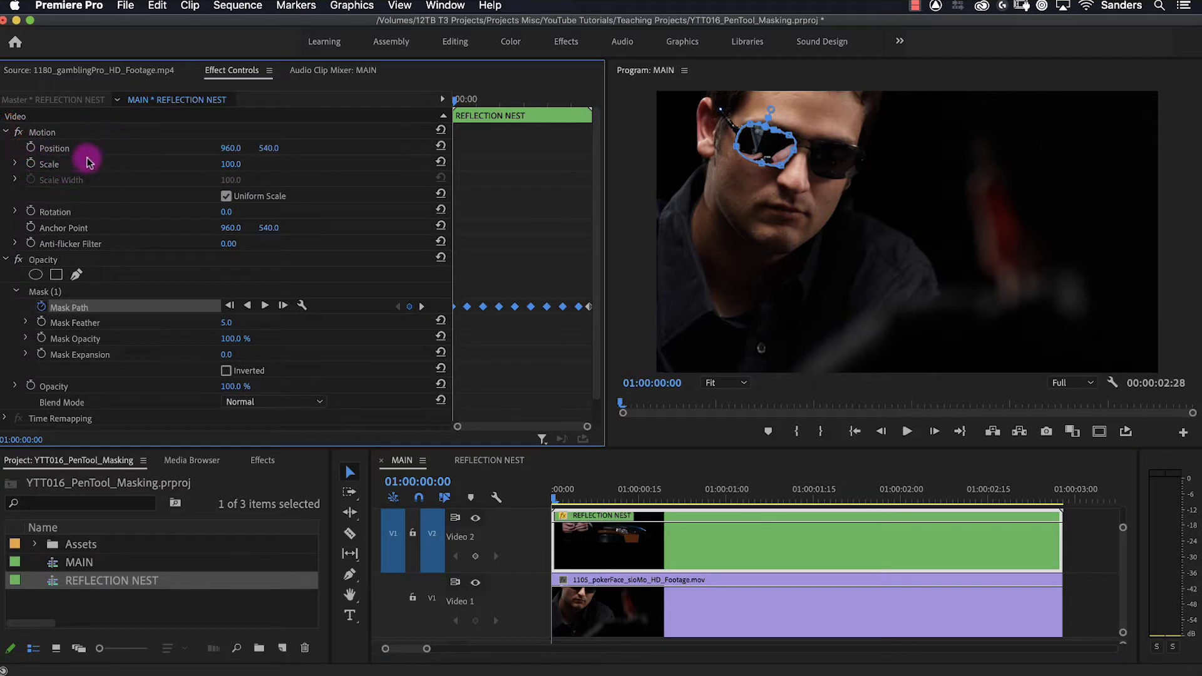
pyautogui.click(601, 538)
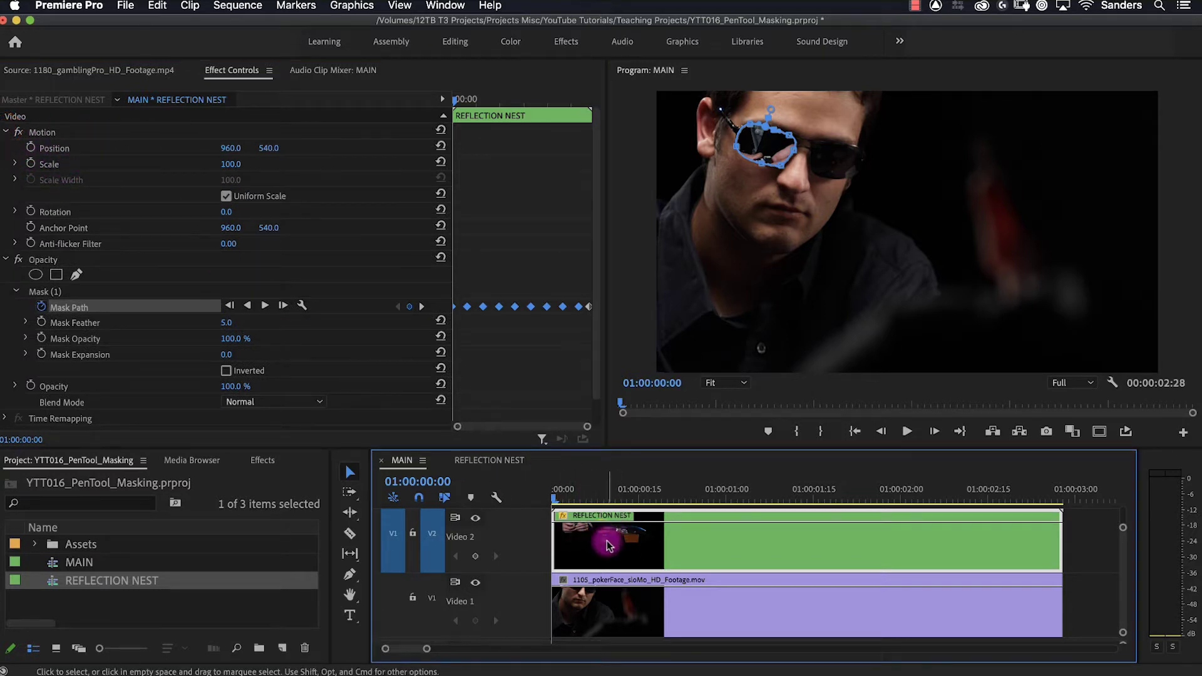
pyautogui.click(443, 497)
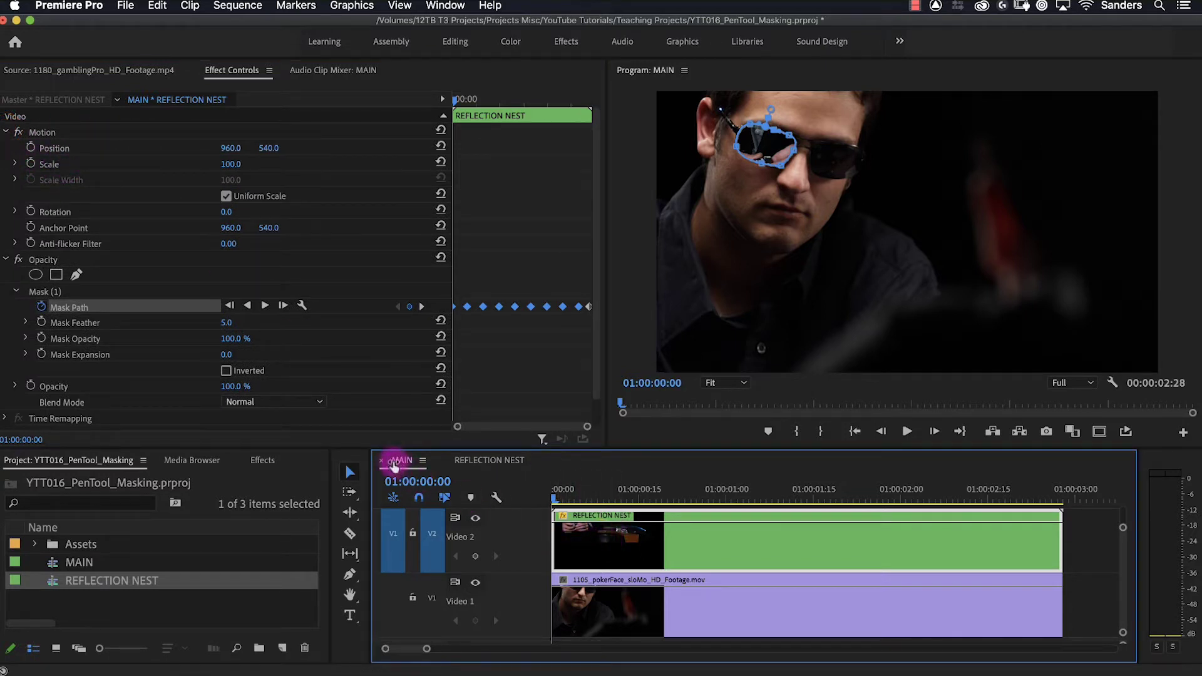
pyautogui.click(494, 461)
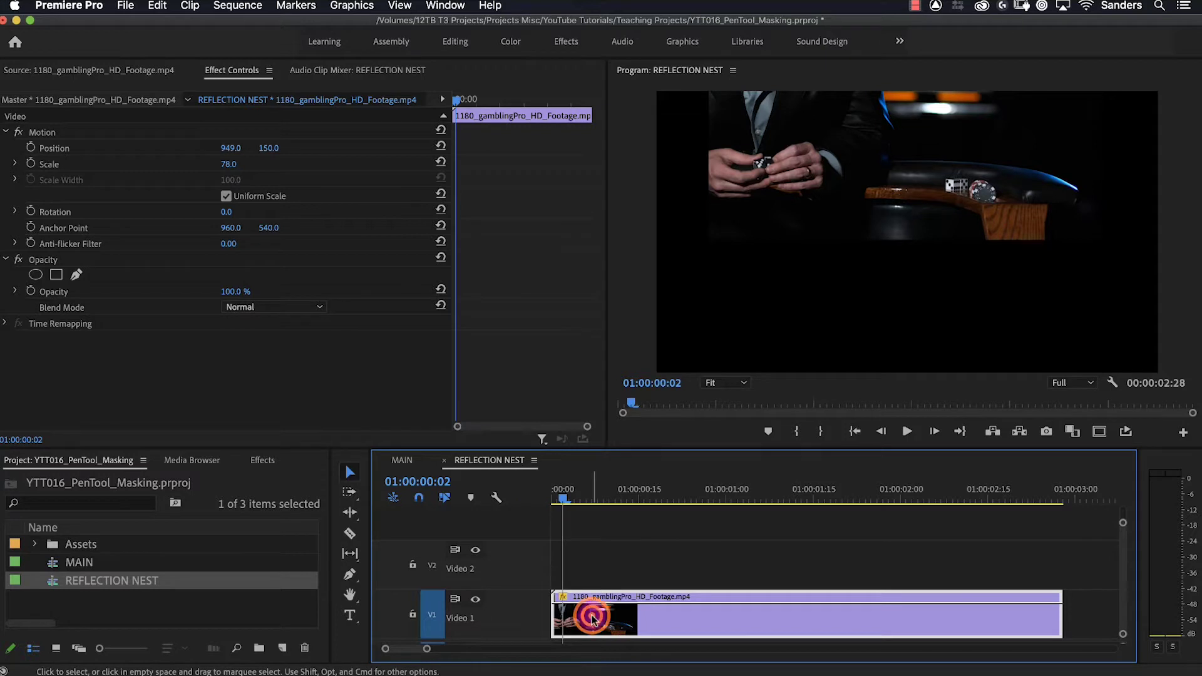
pyautogui.click(556, 496)
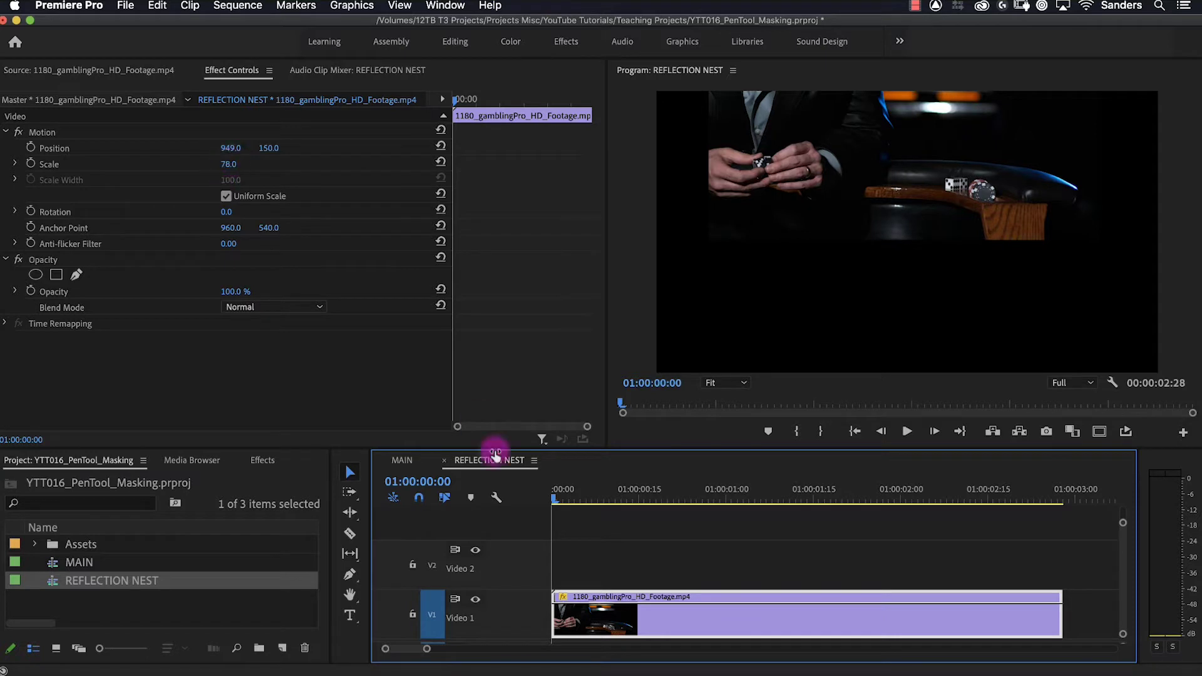
pyautogui.moveTo(566, 498)
pyautogui.mouseDown()
pyautogui.moveTo(705, 511)
pyautogui.moveTo(555, 496)
pyautogui.mouseUp()
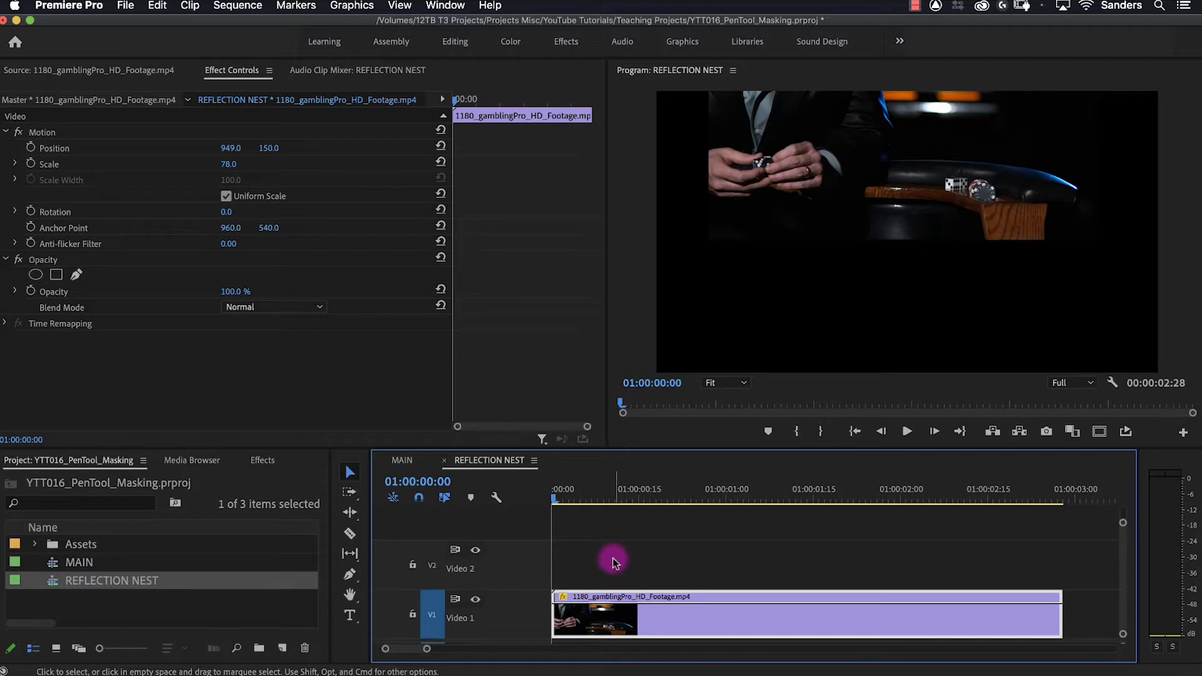
# Copy the poker-face clip from MAIN and overwrite it onto Video 2 of REFLECTION NEST.
pyautogui.click(402, 461)
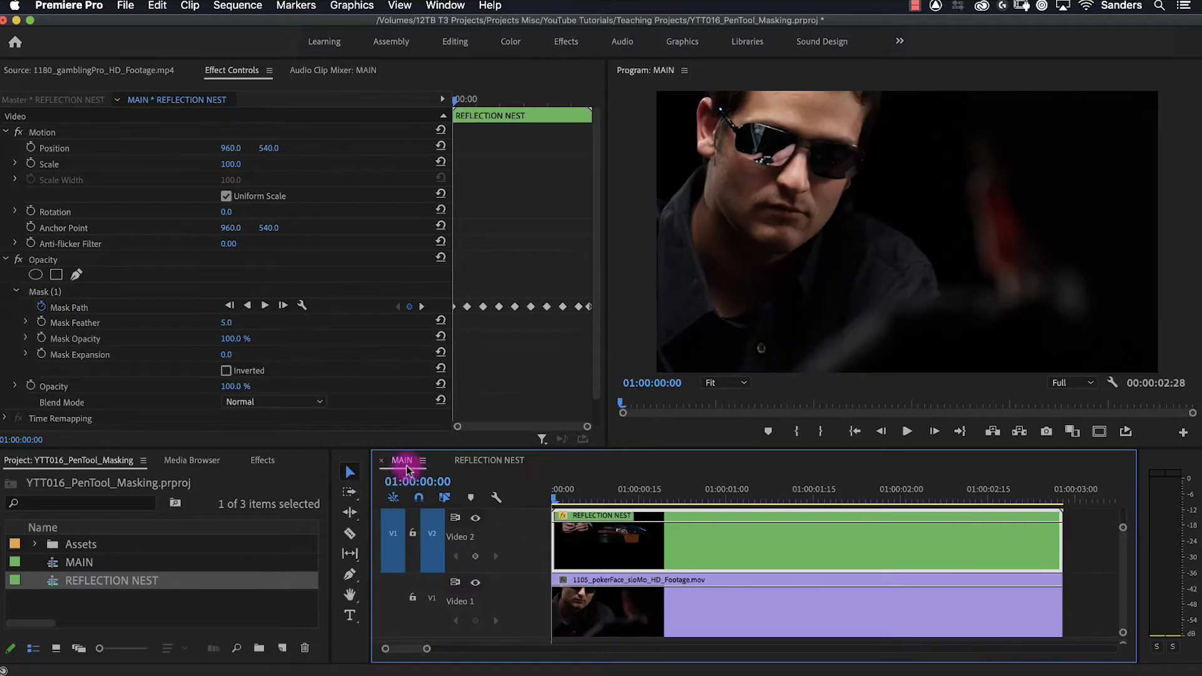
pyautogui.click(621, 617)
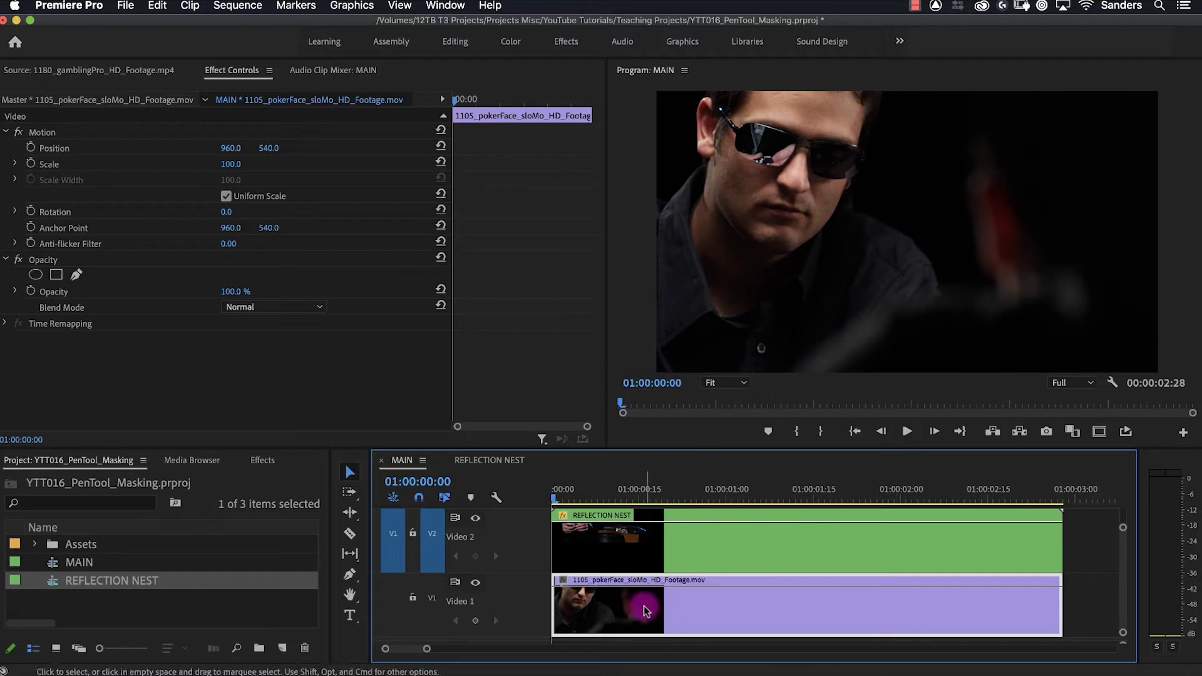
pyautogui.click(489, 462)
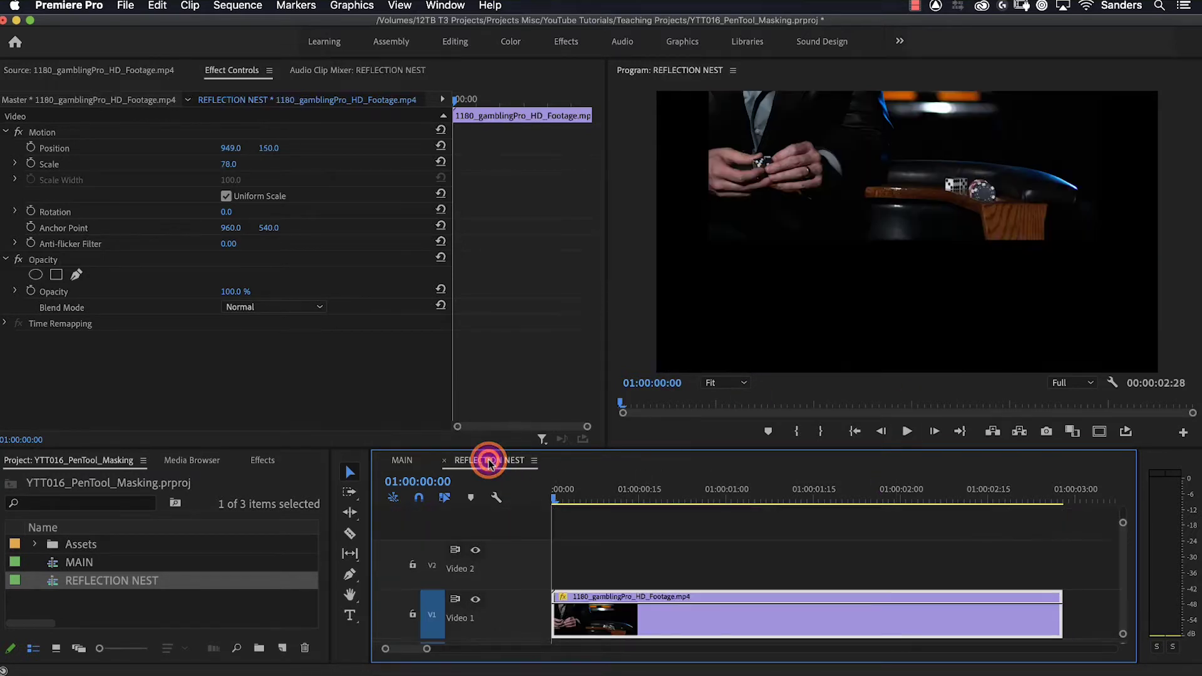
pyautogui.click(432, 615)
pyautogui.click(432, 565)
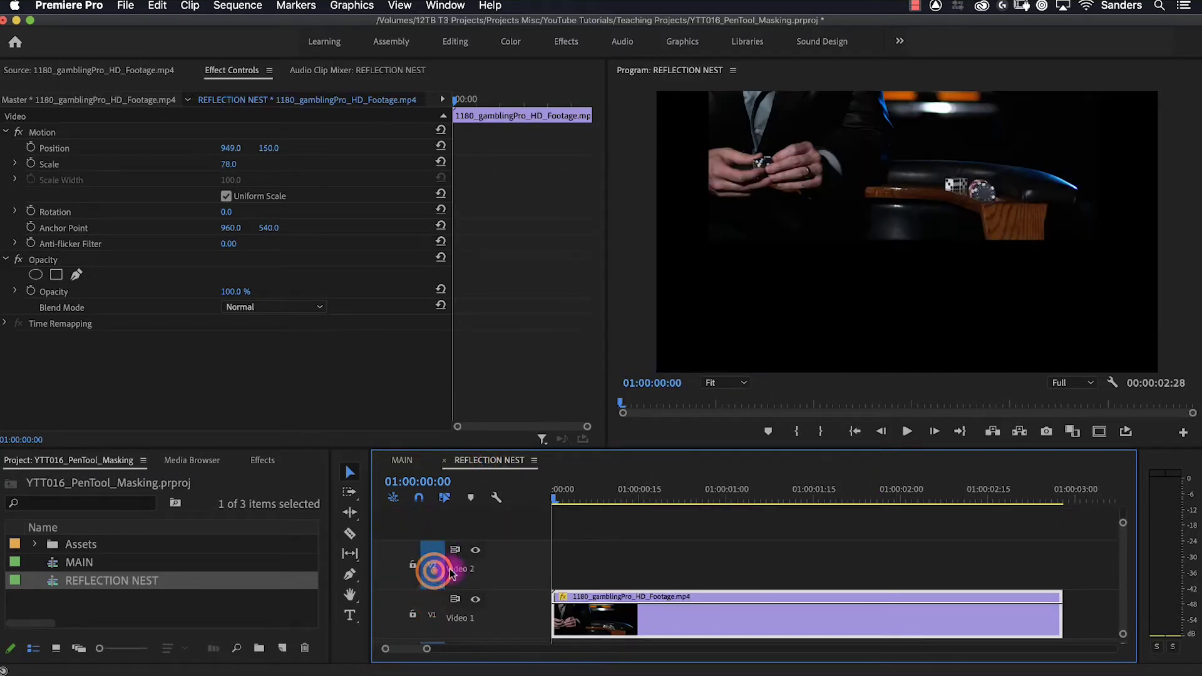
pyautogui.click(563, 493)
pyautogui.press('super+v')
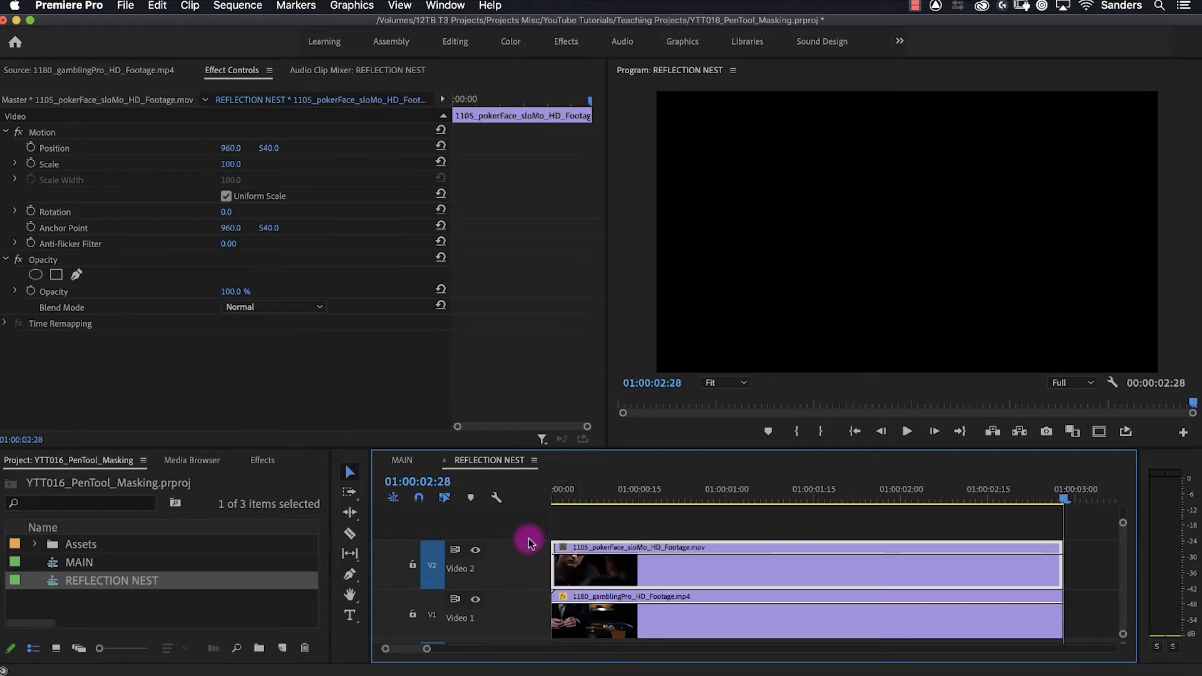
pyautogui.moveTo(563, 491); pyautogui.dragTo(558, 515)
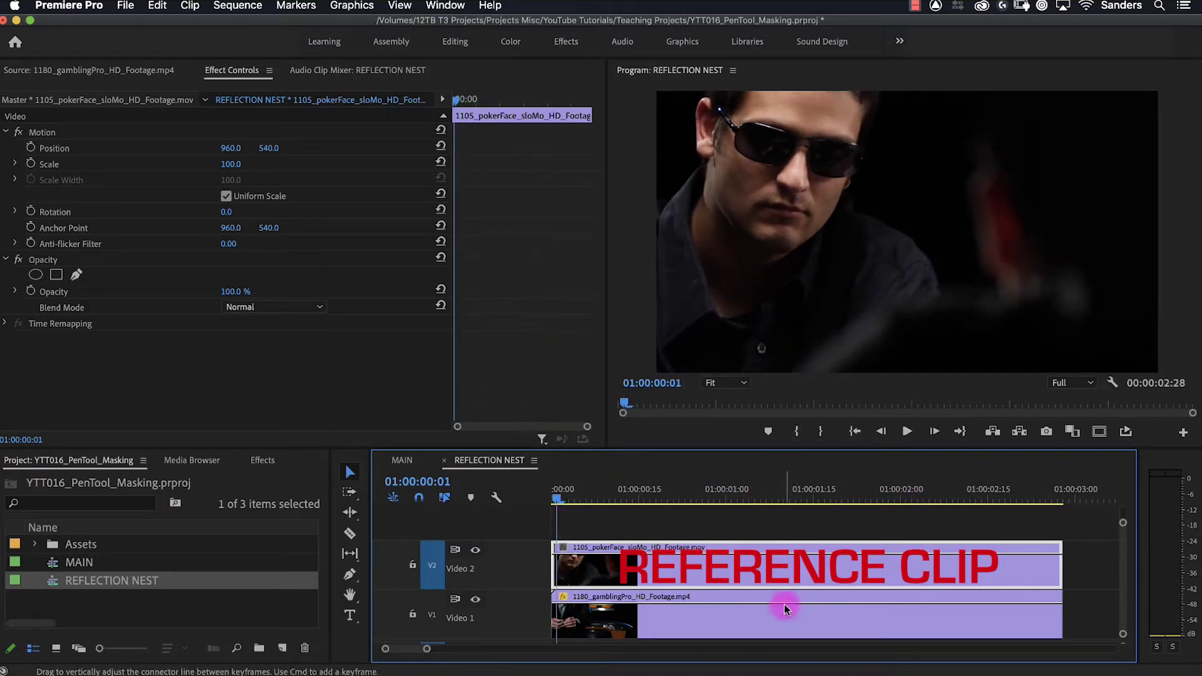
# Lower the poker-face clip's opacity to 59% and select the gambling clip on Video 1.
pyautogui.moveTo(733, 556); pyautogui.dragTo(732, 571)
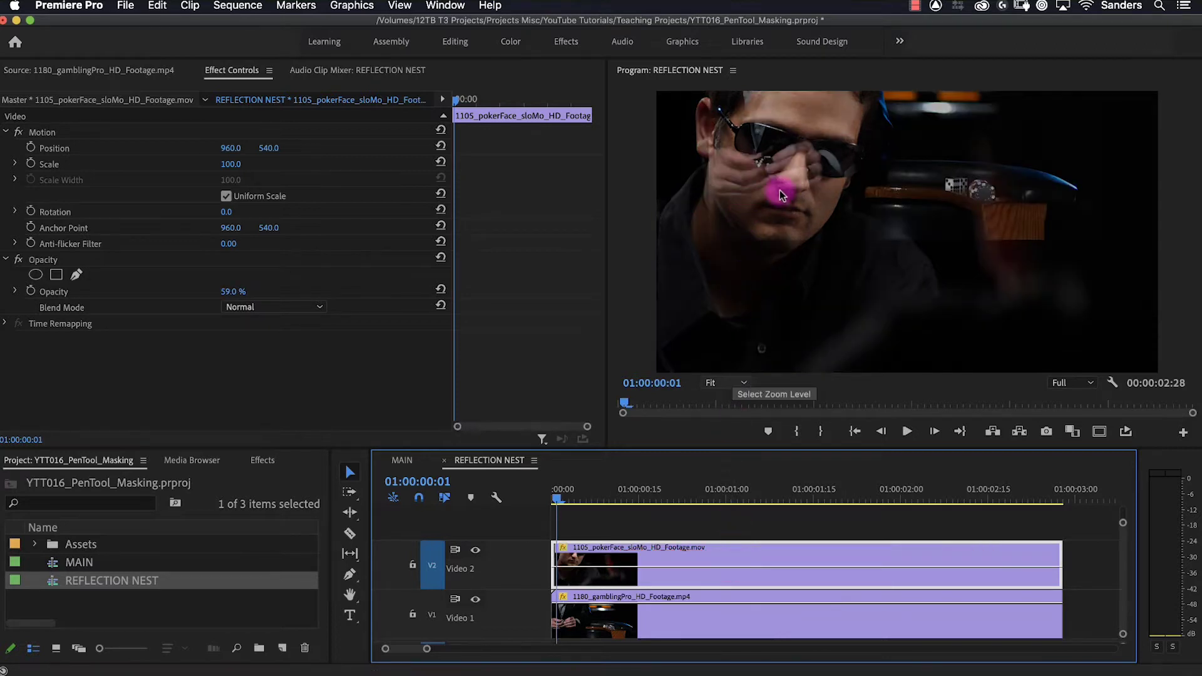
pyautogui.click(704, 620)
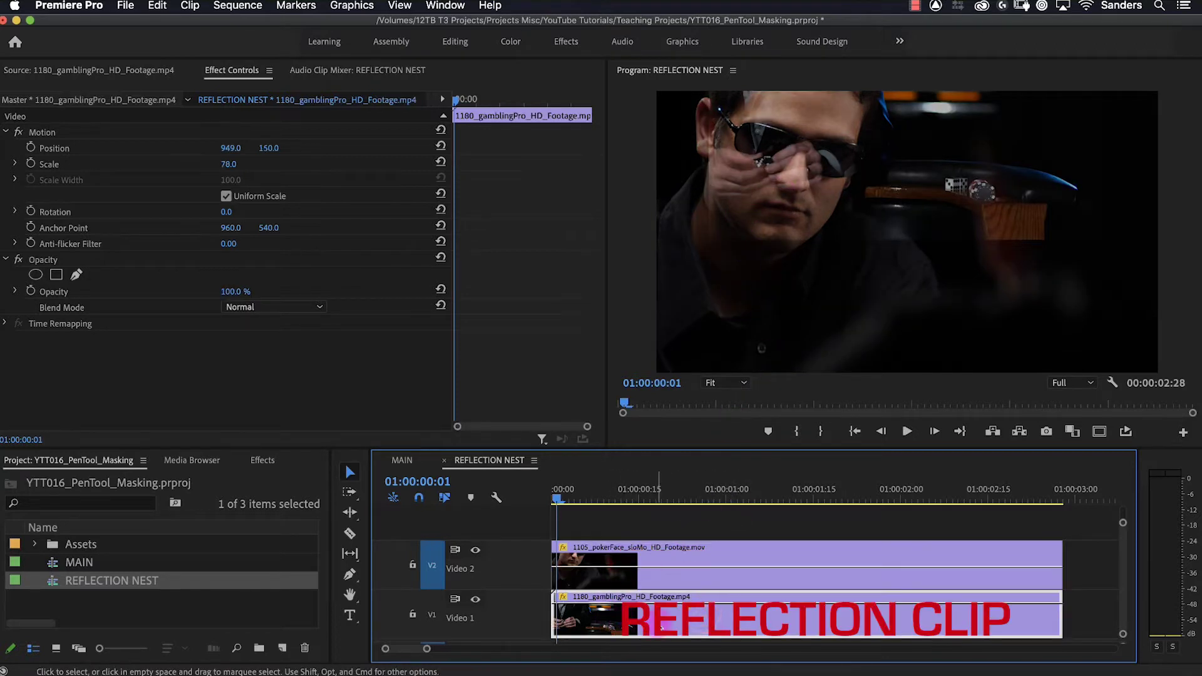
pyautogui.click(555, 493)
# Scale the gambling clip to 57 and move it to 812.5, 132.6 over the sunglasses lens.
pyautogui.press('space')
pyautogui.click(558, 504)
pyautogui.moveTo(557, 508); pyautogui.dragTo(535, 511)
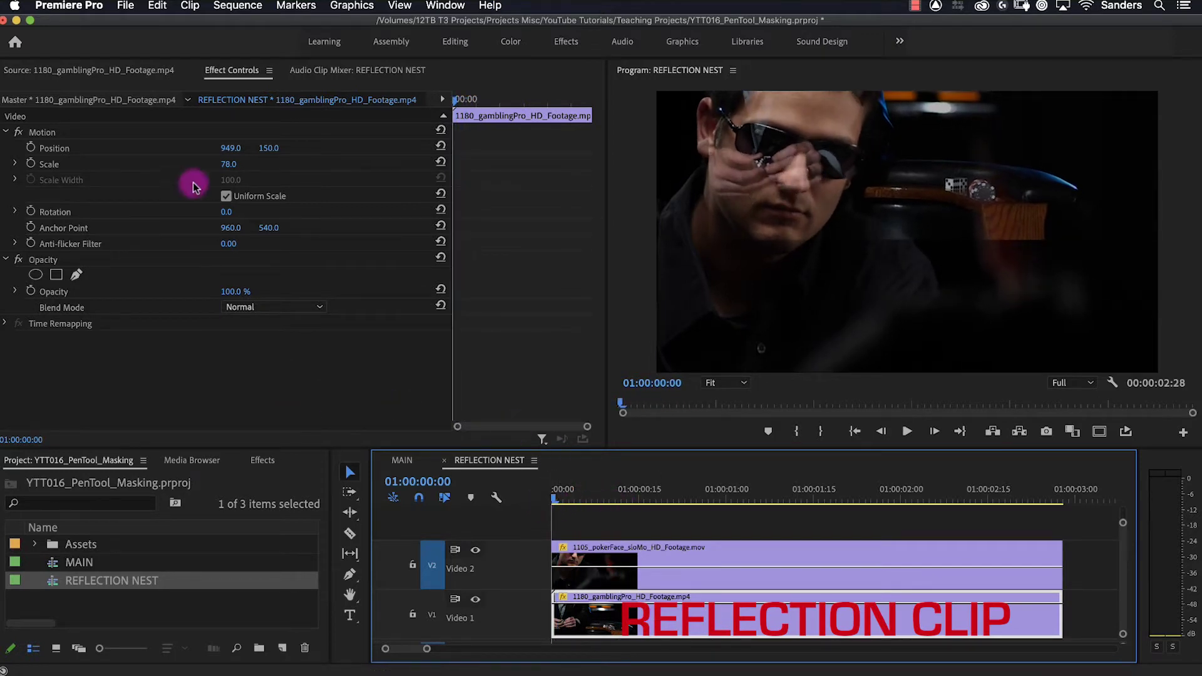
pyautogui.click(226, 164)
pyautogui.moveTo(227, 163); pyautogui.dragTo(214, 164)
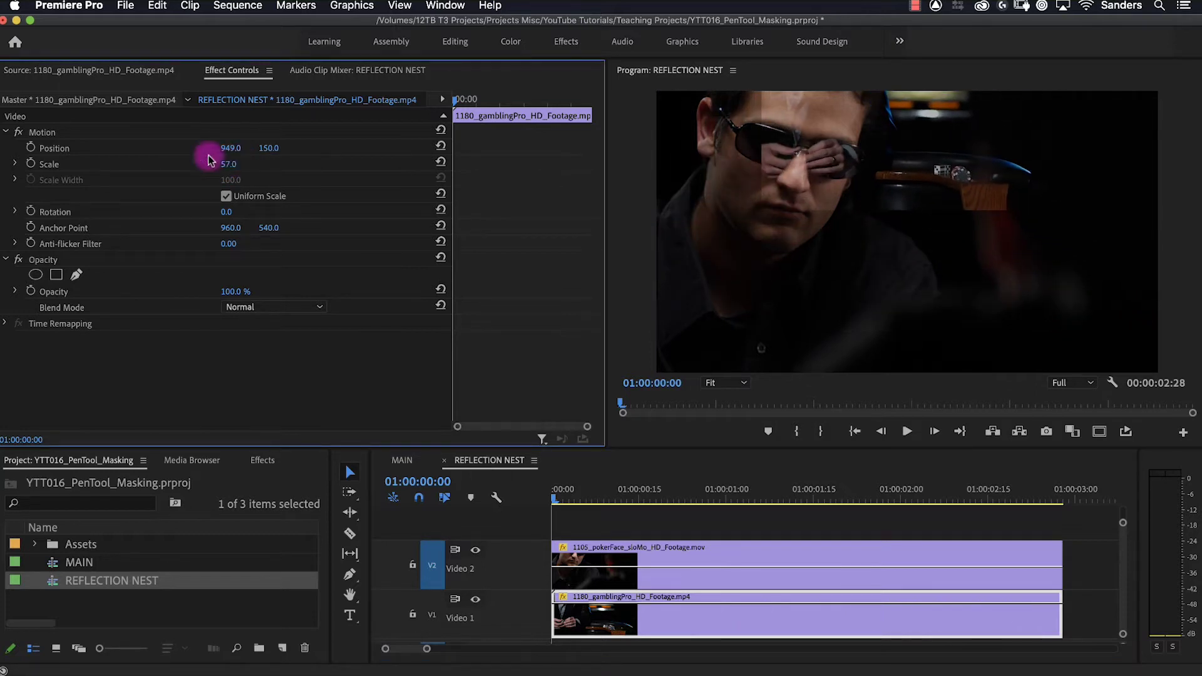
pyautogui.click(46, 133)
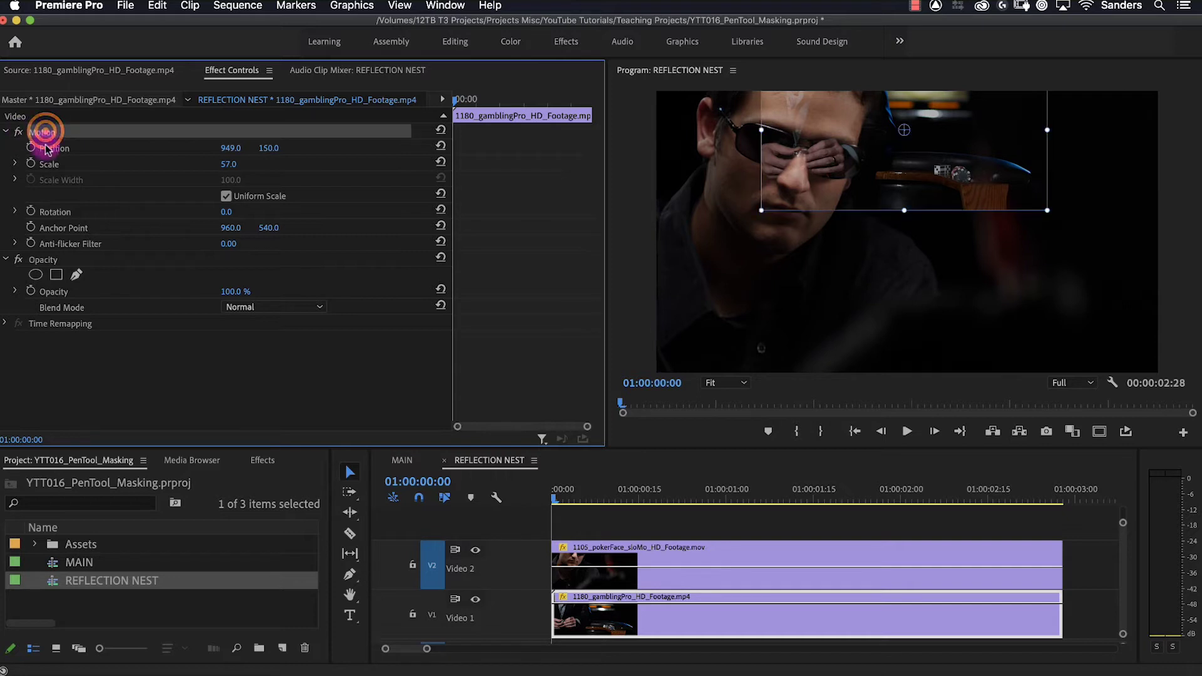
pyautogui.moveTo(815, 186)
pyautogui.mouseDown()
pyautogui.moveTo(769, 172)
pyautogui.moveTo(798, 175)
pyautogui.mouseUp()
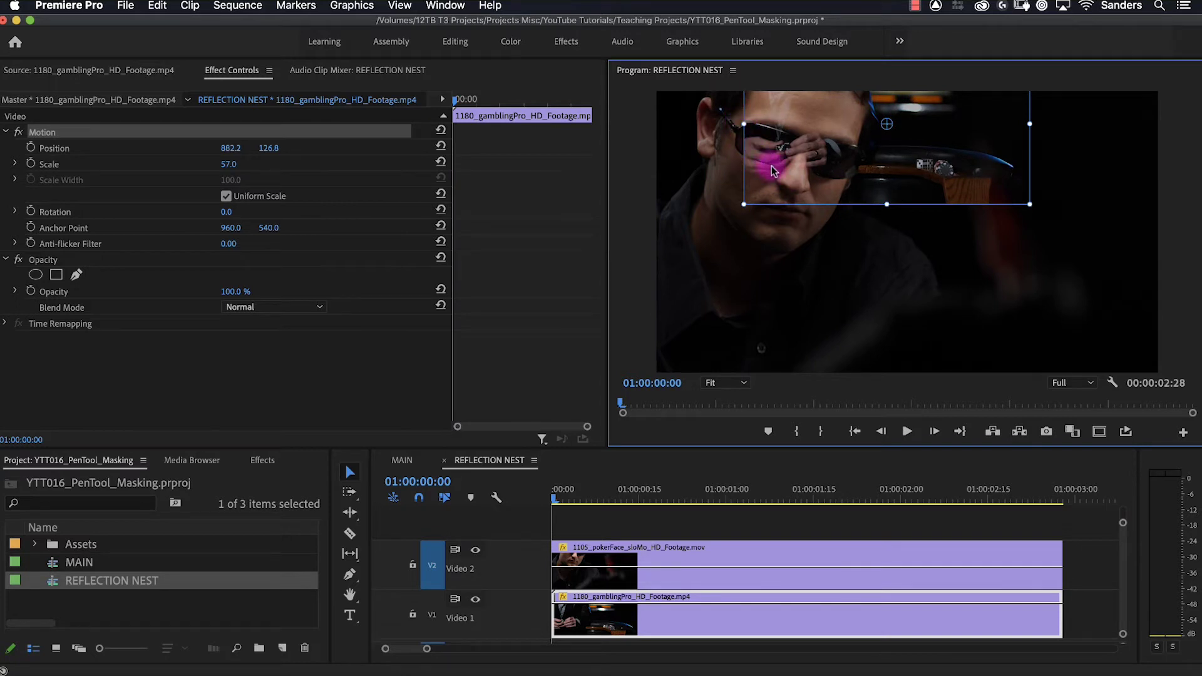
pyautogui.moveTo(774, 166); pyautogui.dragTo(732, 156)
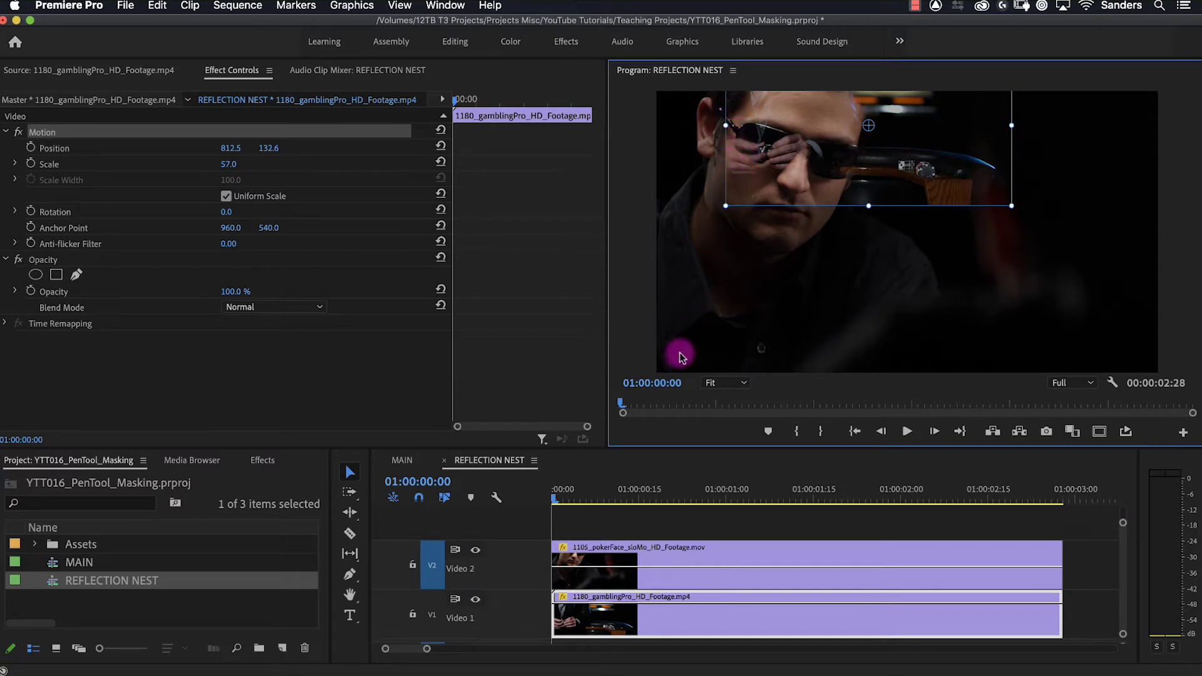
# Keyframe the gambling clip's Position from 812.5, 132.6 at the start to an up-left spot near 02:20.
pyautogui.click(29, 149)
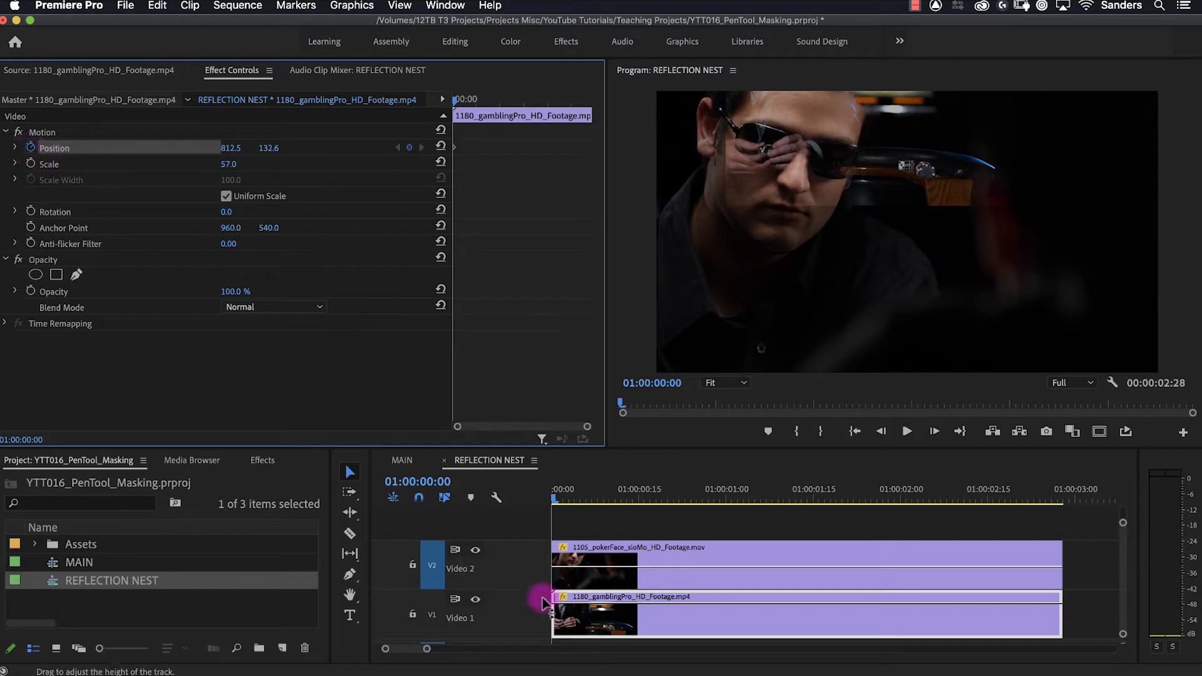
pyautogui.click(574, 612)
pyautogui.click(591, 628)
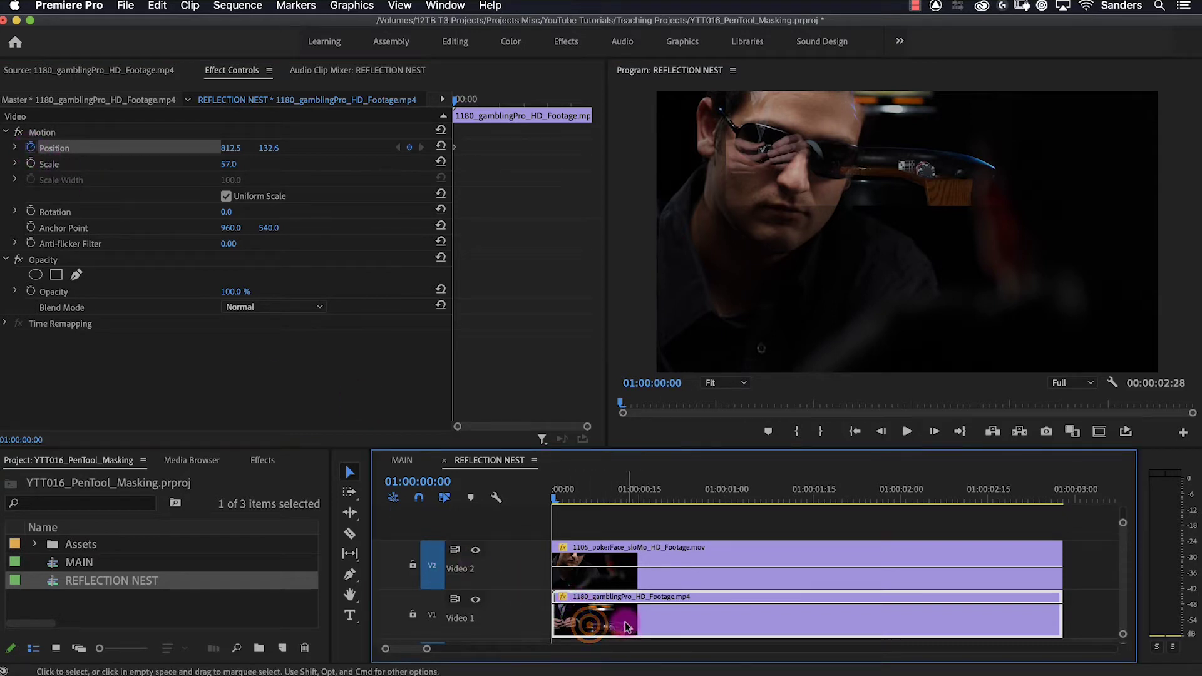
pyautogui.moveTo(797, 508); pyautogui.dragTo(1021, 516)
pyautogui.click(731, 139)
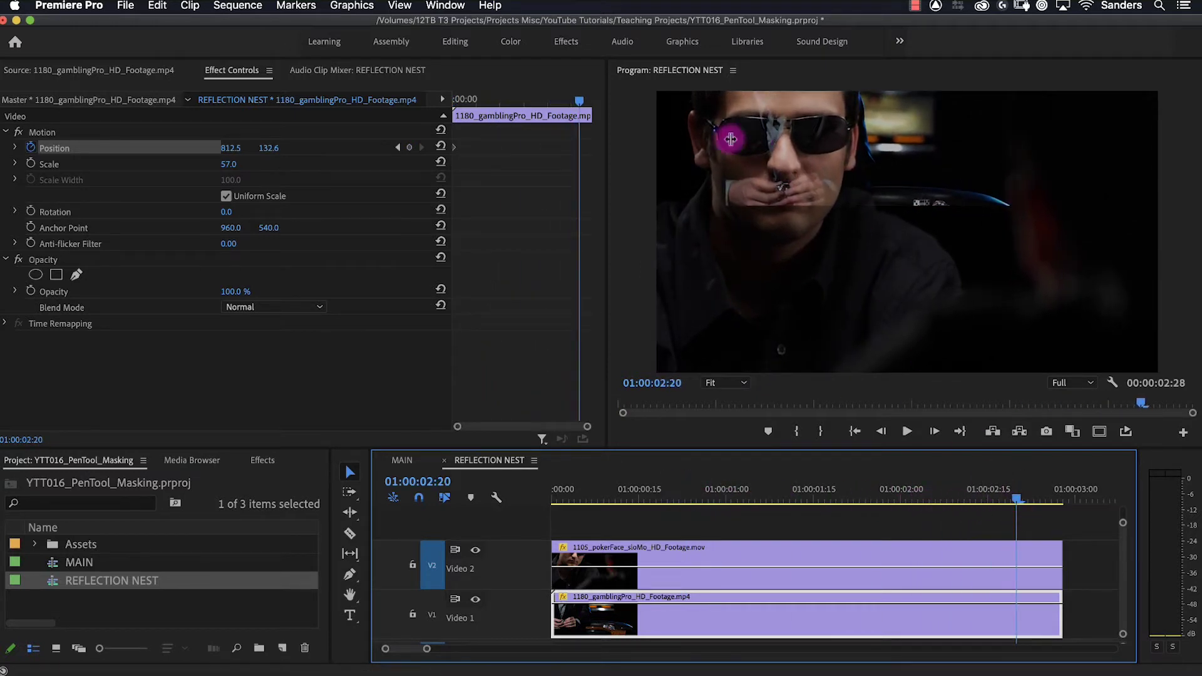
pyautogui.click(42, 133)
pyautogui.moveTo(825, 184); pyautogui.dragTo(792, 133)
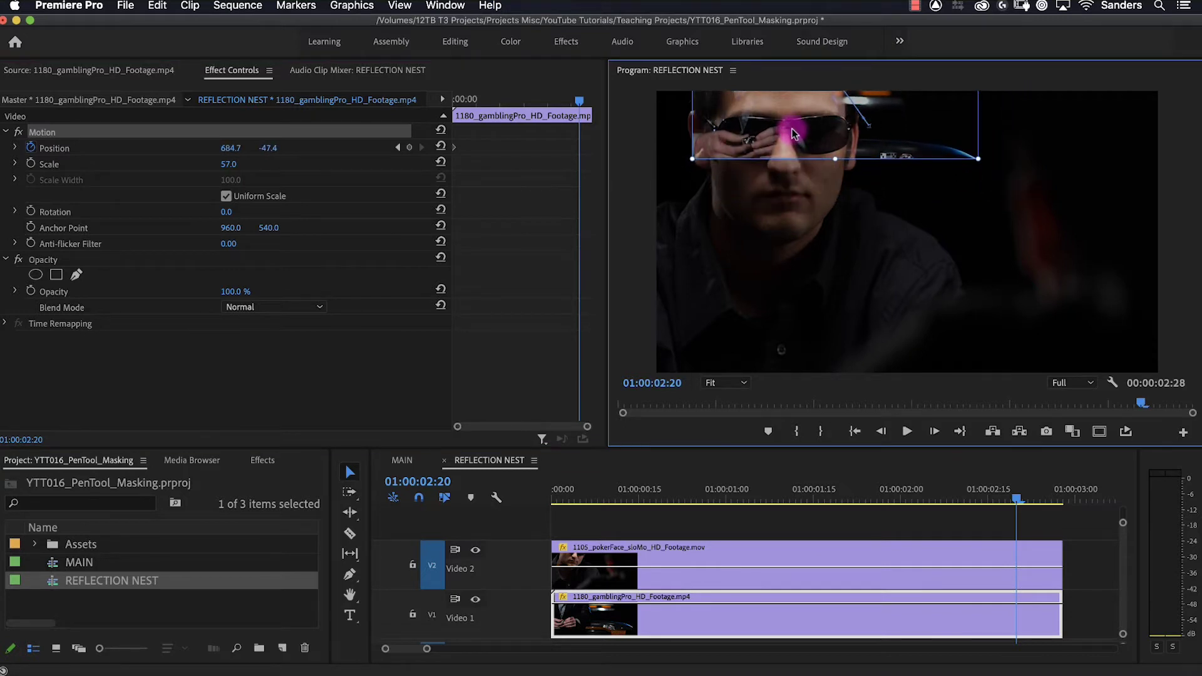
pyautogui.moveTo(1018, 494); pyautogui.dragTo(536, 582)
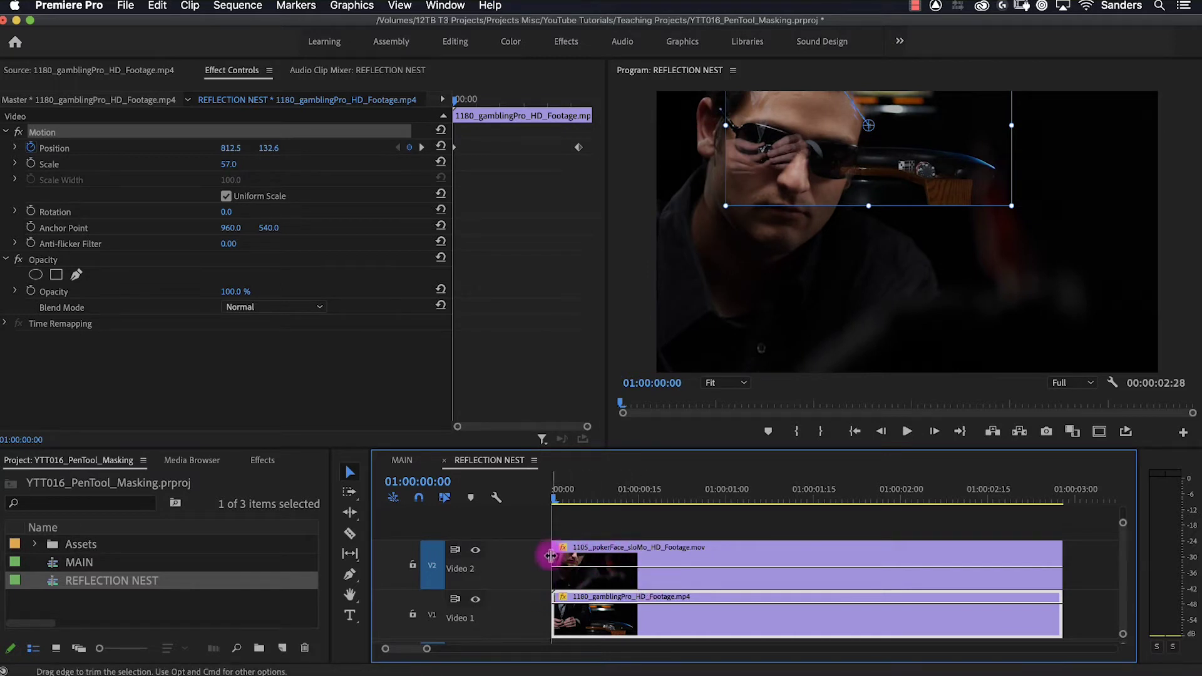
# Hide the poker-face reference track and play back the MAIN sequence from the start.
pyautogui.click(475, 552)
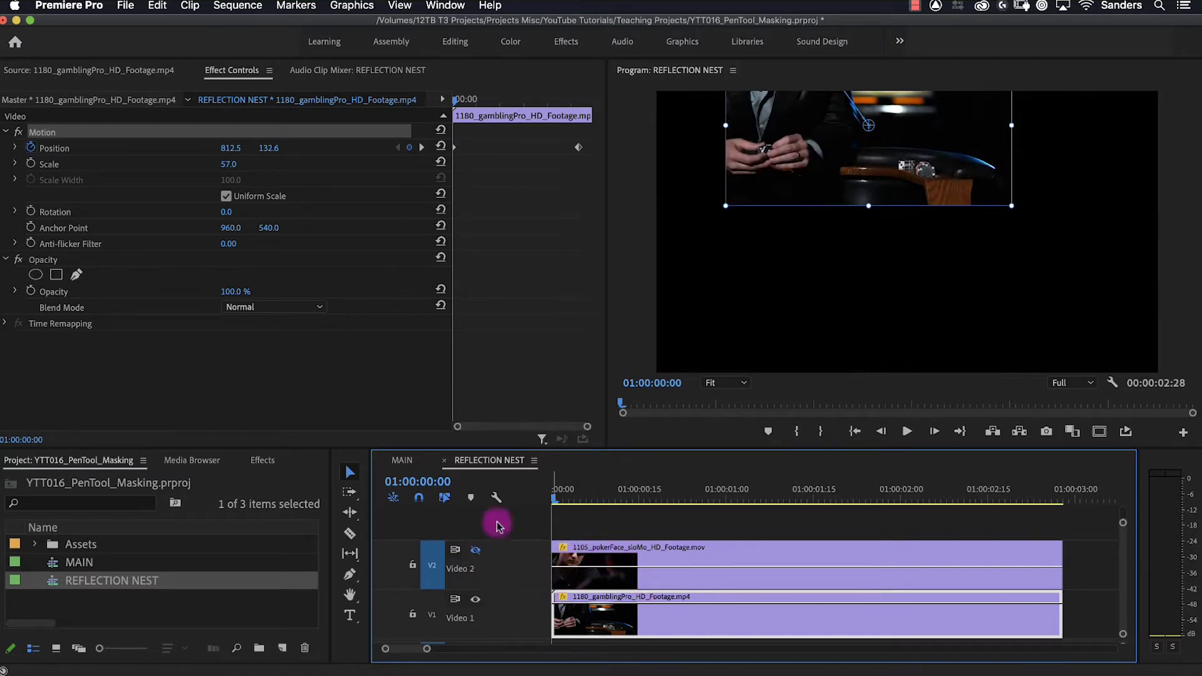
pyautogui.click(402, 462)
pyautogui.moveTo(608, 488); pyautogui.dragTo(544, 497)
pyautogui.press('space')
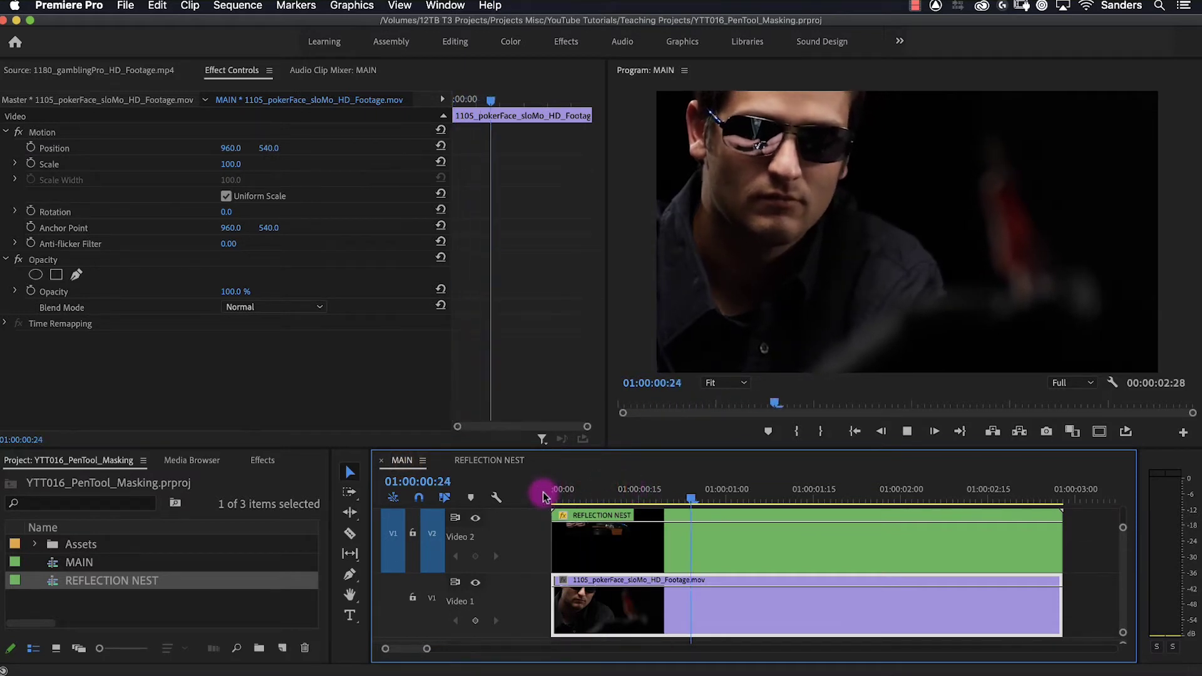
pyautogui.press('space')
pyautogui.moveTo(585, 498); pyautogui.dragTo(764, 550)
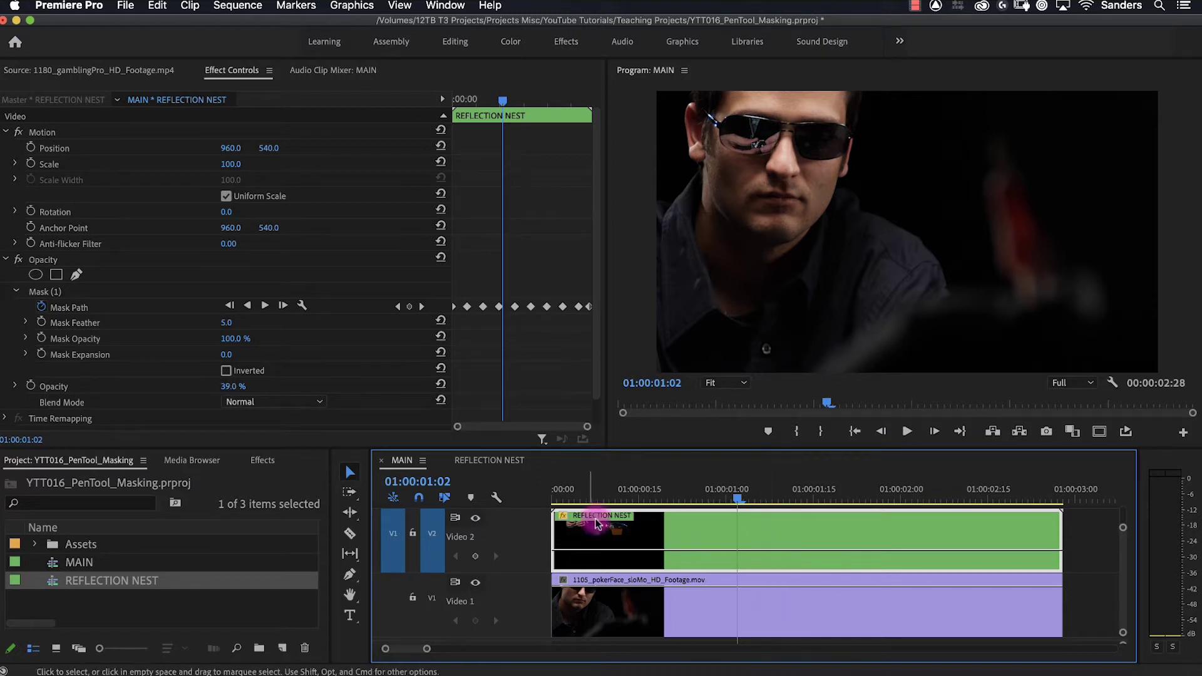
# Set the REFLECTION NEST clip's blend mode to Screen and reselect it on Video 2.
pyautogui.click(246, 404)
pyautogui.click(268, 162)
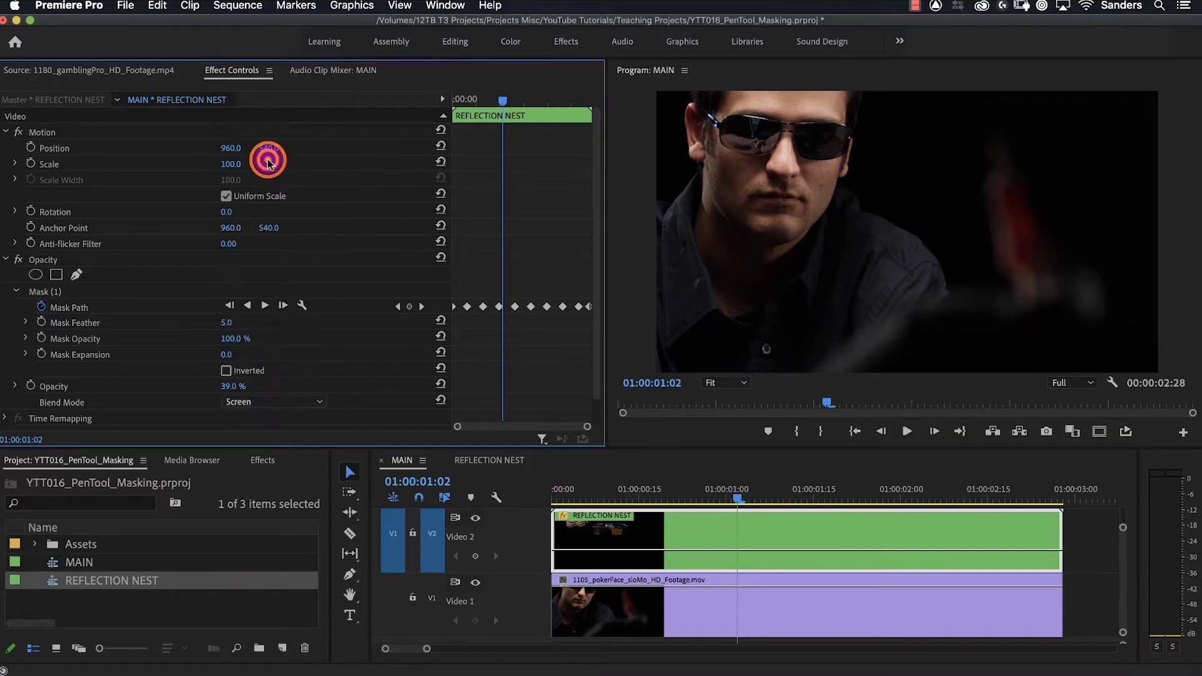
pyautogui.moveTo(628, 491); pyautogui.dragTo(550, 501)
pyautogui.click(684, 554)
pyautogui.click(685, 532)
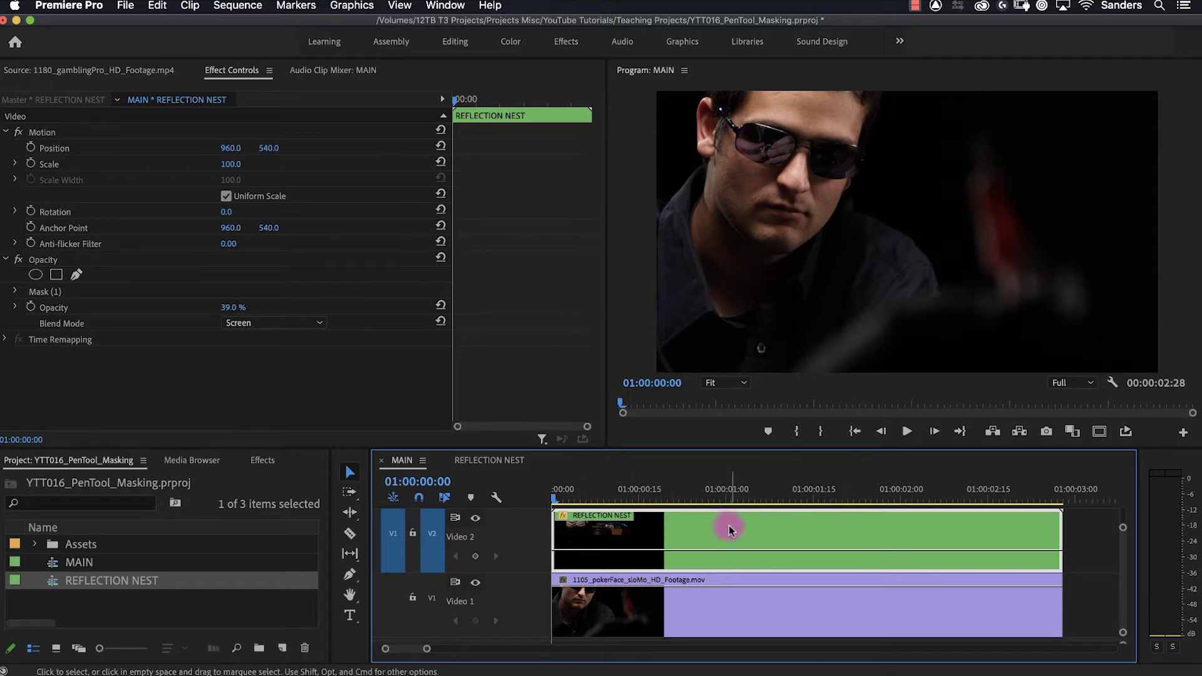
# Move the gambling clip past the reference clip's end and mark In/Out around the pokerFace clip.
pyautogui.click(491, 462)
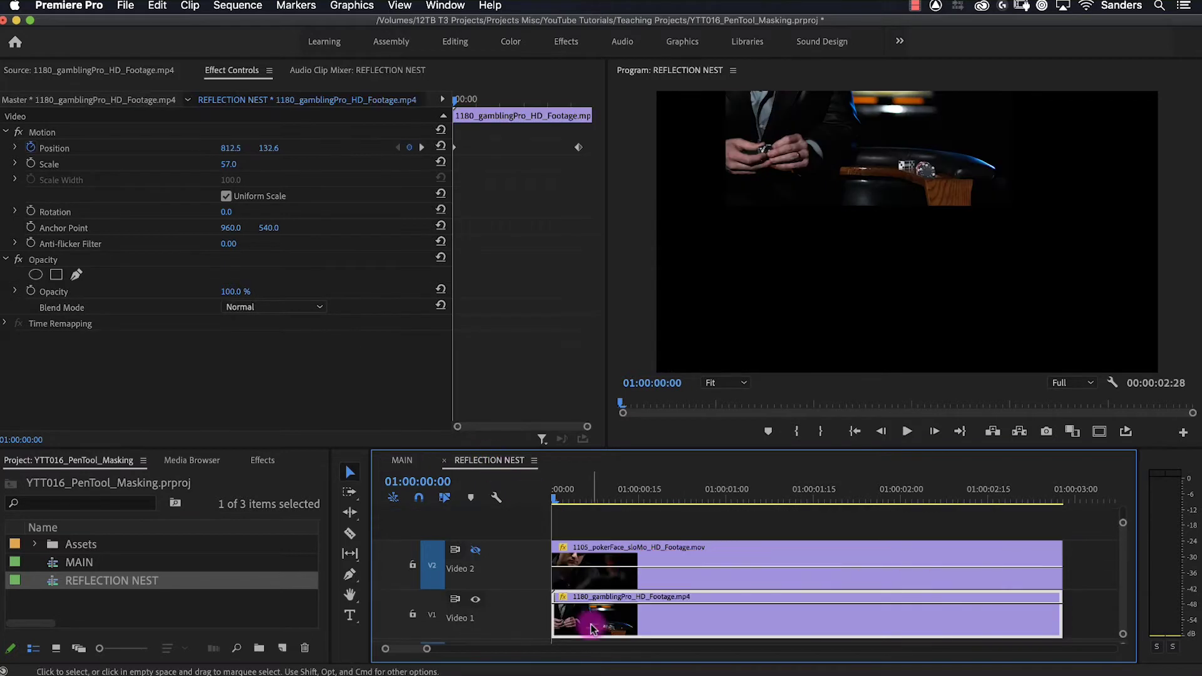
pyautogui.moveTo(569, 623); pyautogui.dragTo(1108, 639)
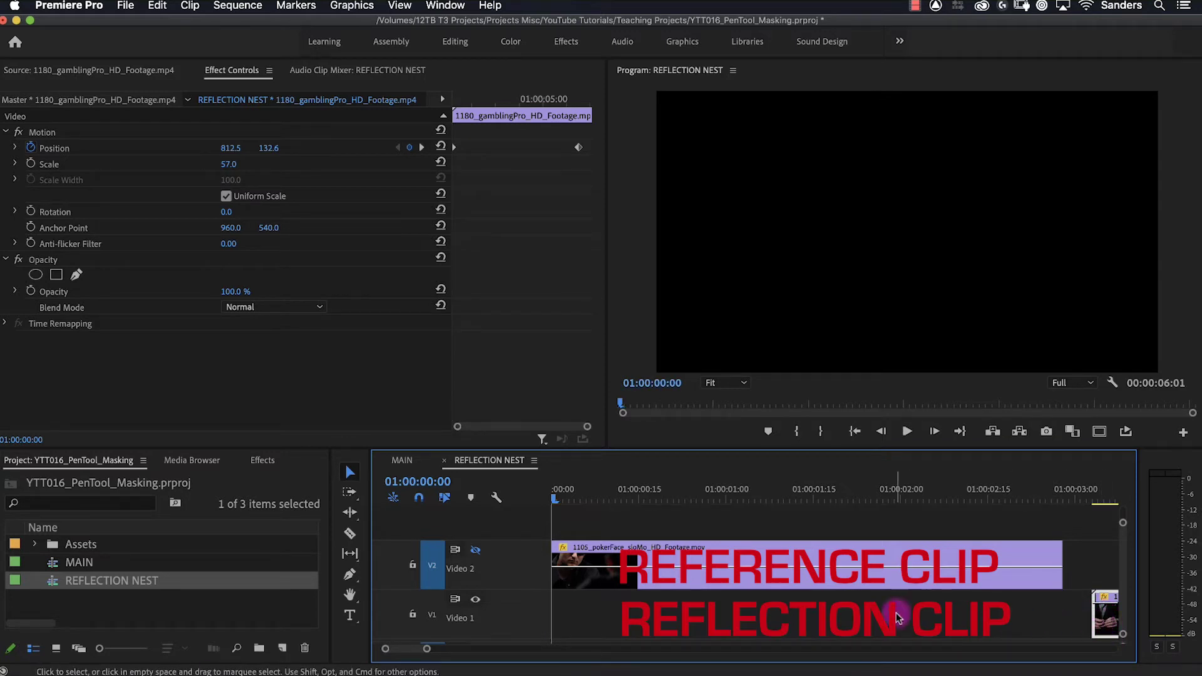
pyautogui.click(708, 576)
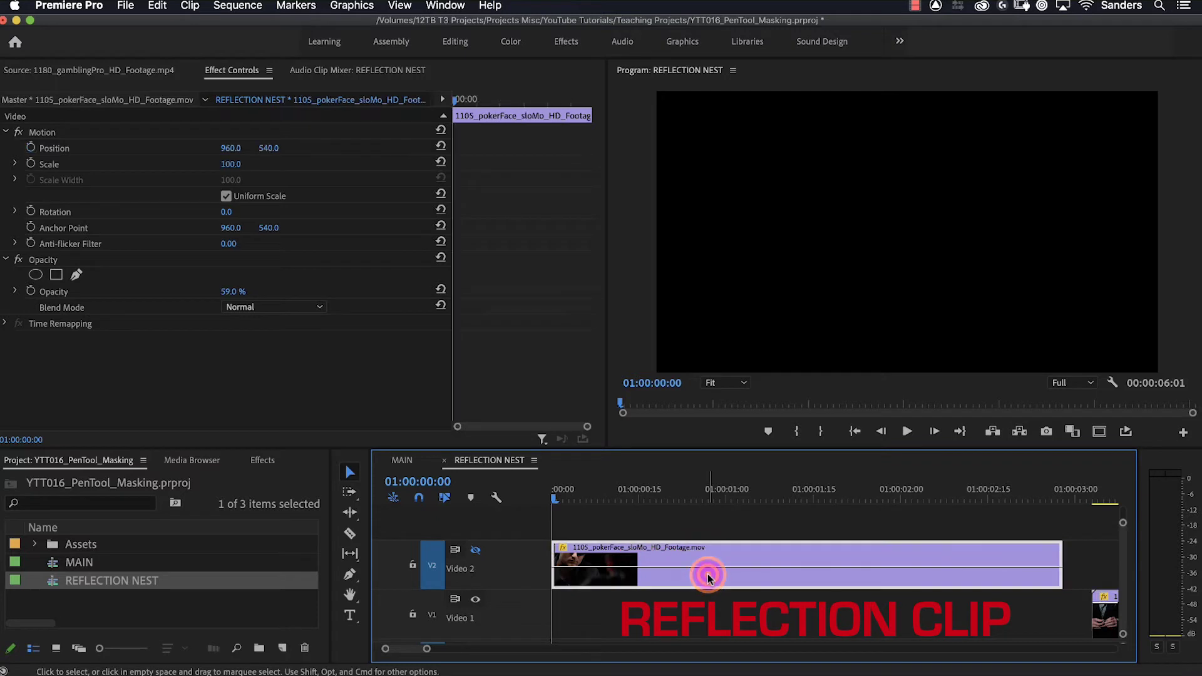
pyautogui.press('x')
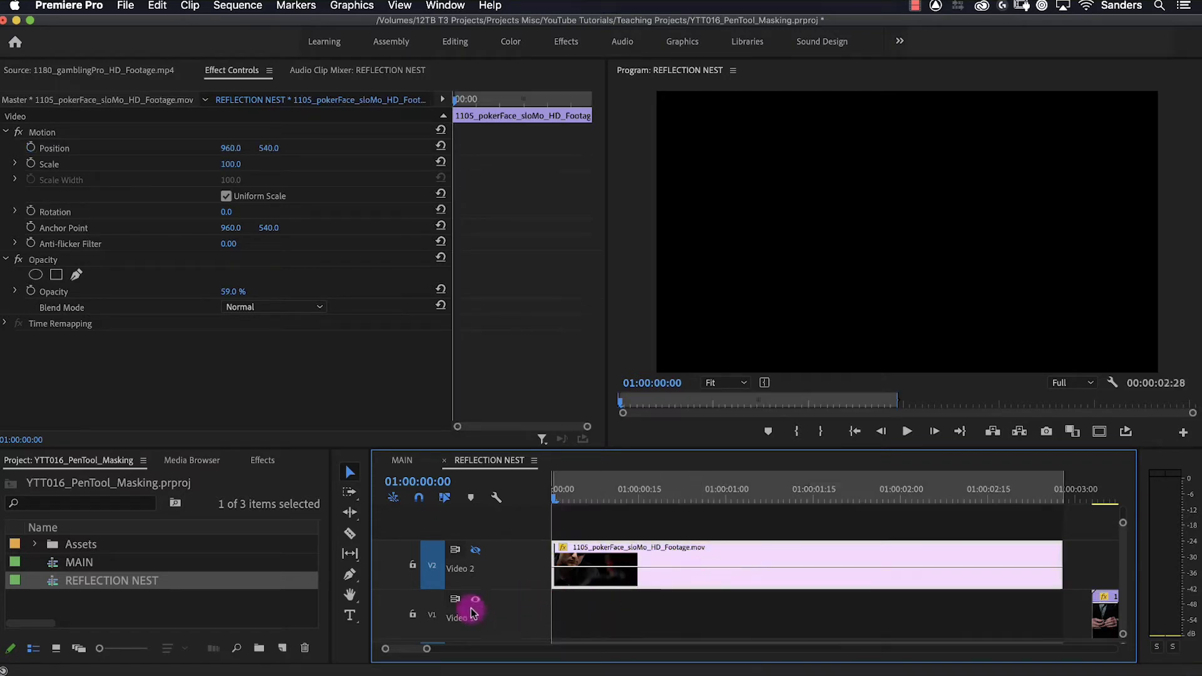
pyautogui.click(431, 579)
pyautogui.click(434, 610)
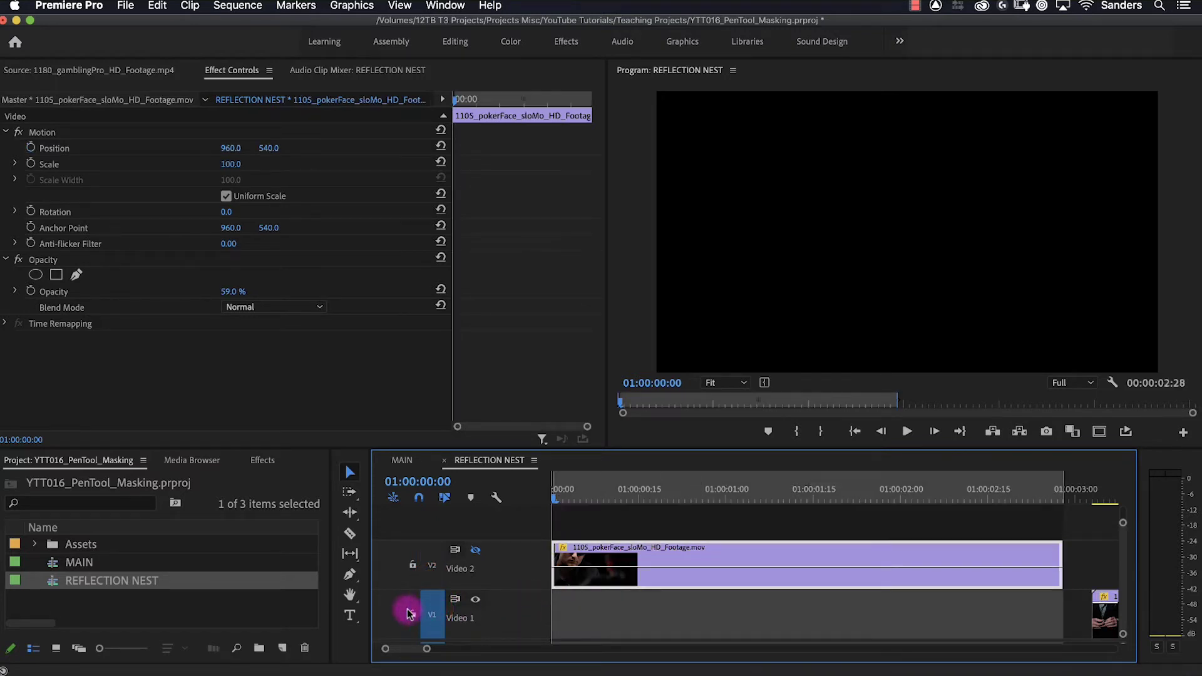
# Mark an In at 03:08 in 1180_gamblingPro_HD_Footage.mp4 and overwrite it onto Video 1.
pyautogui.click(105, 71)
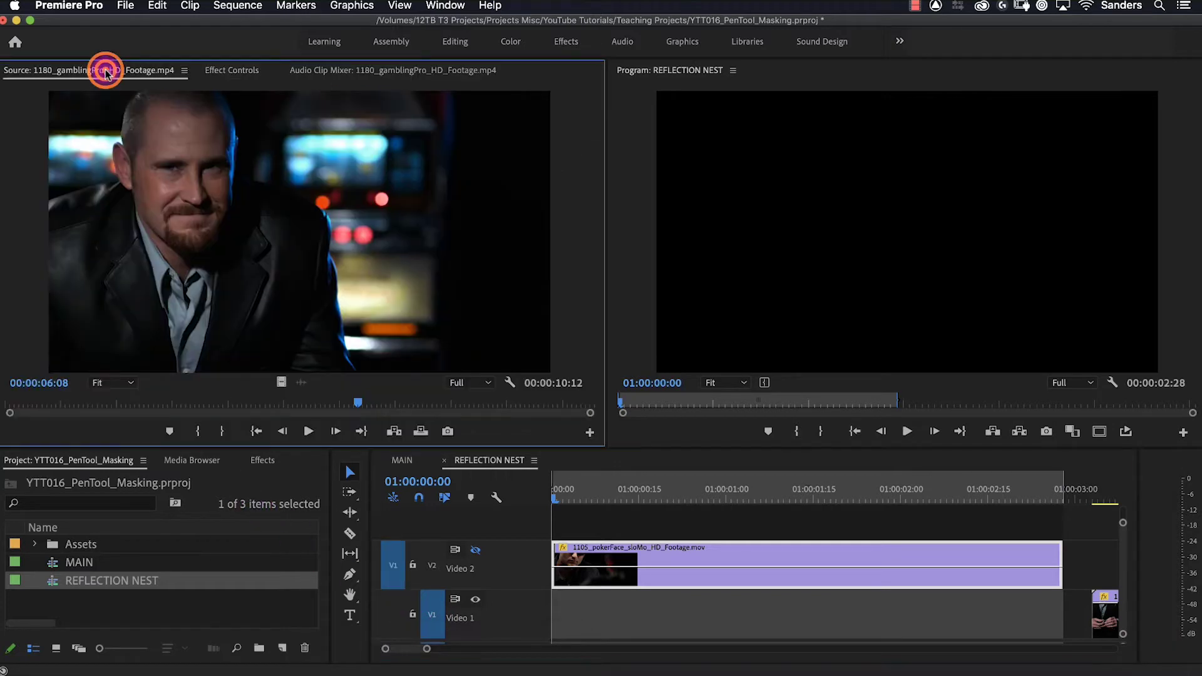
pyautogui.moveTo(82, 401); pyautogui.dragTo(191, 406)
pyautogui.press('i')
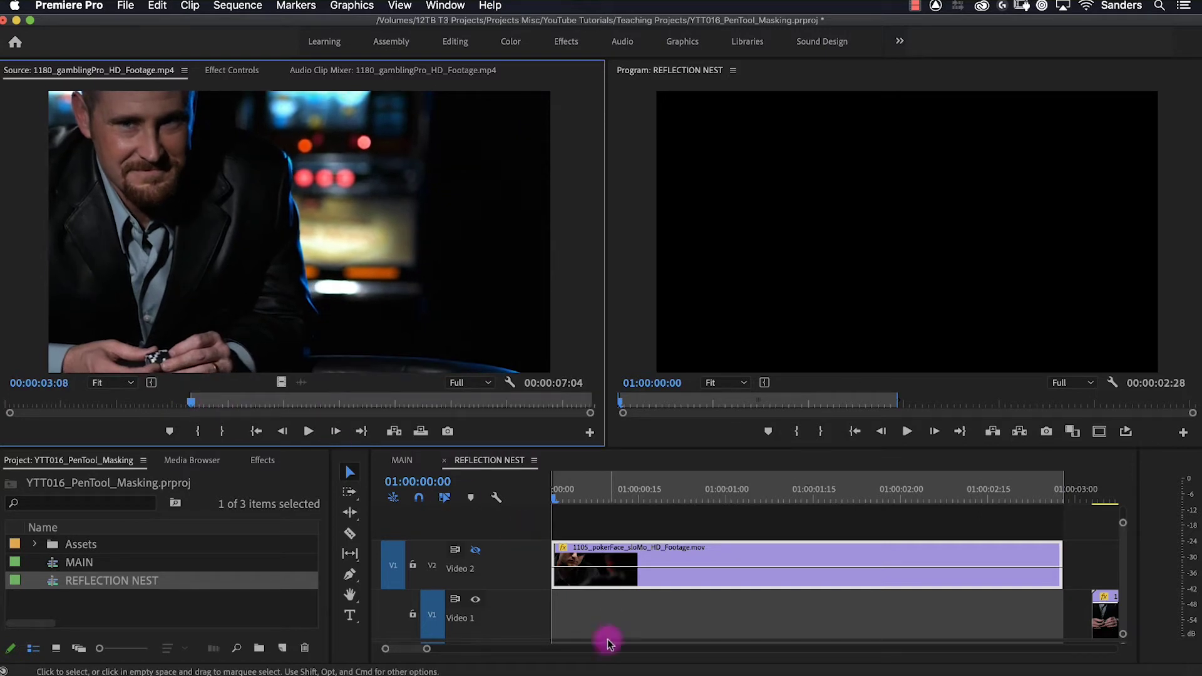
pyautogui.press('.')
pyautogui.press('super+z')
pyautogui.click(392, 612)
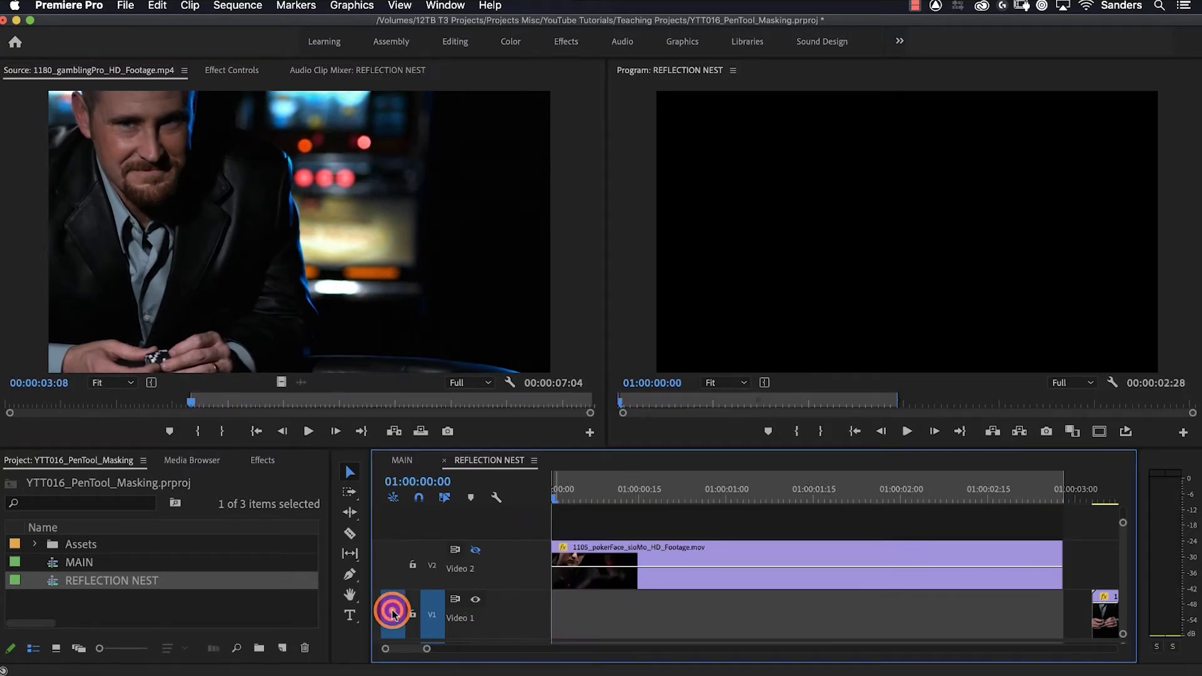
pyautogui.press('.')
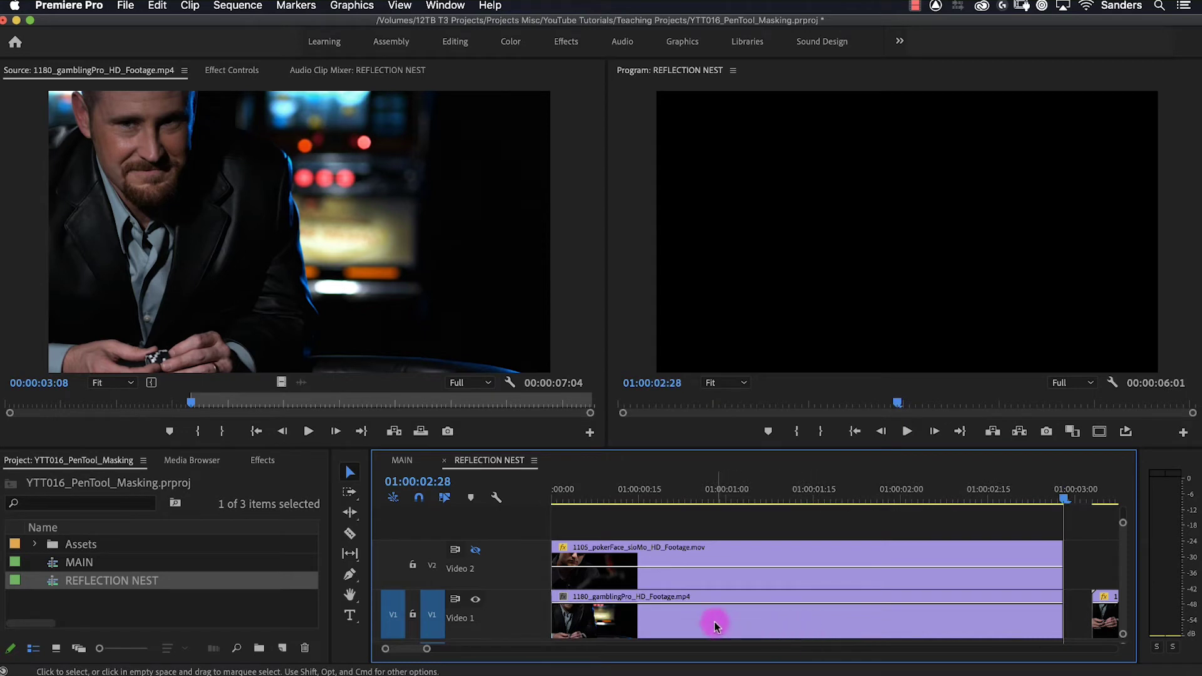
pyautogui.click(580, 499)
pyautogui.moveTo(584, 506); pyautogui.dragTo(540, 520)
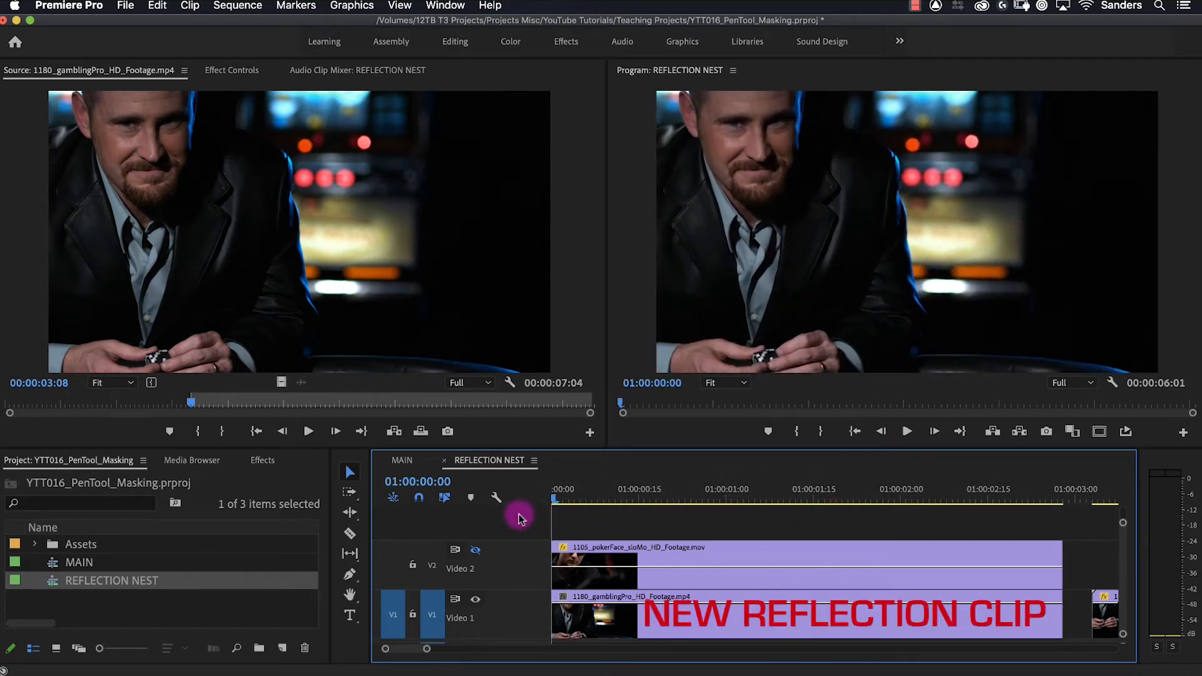
# Alt-drag the gamblingPro clip from Video 1 up onto Video 2 and make Video 2 visible again.
pyautogui.click(477, 552)
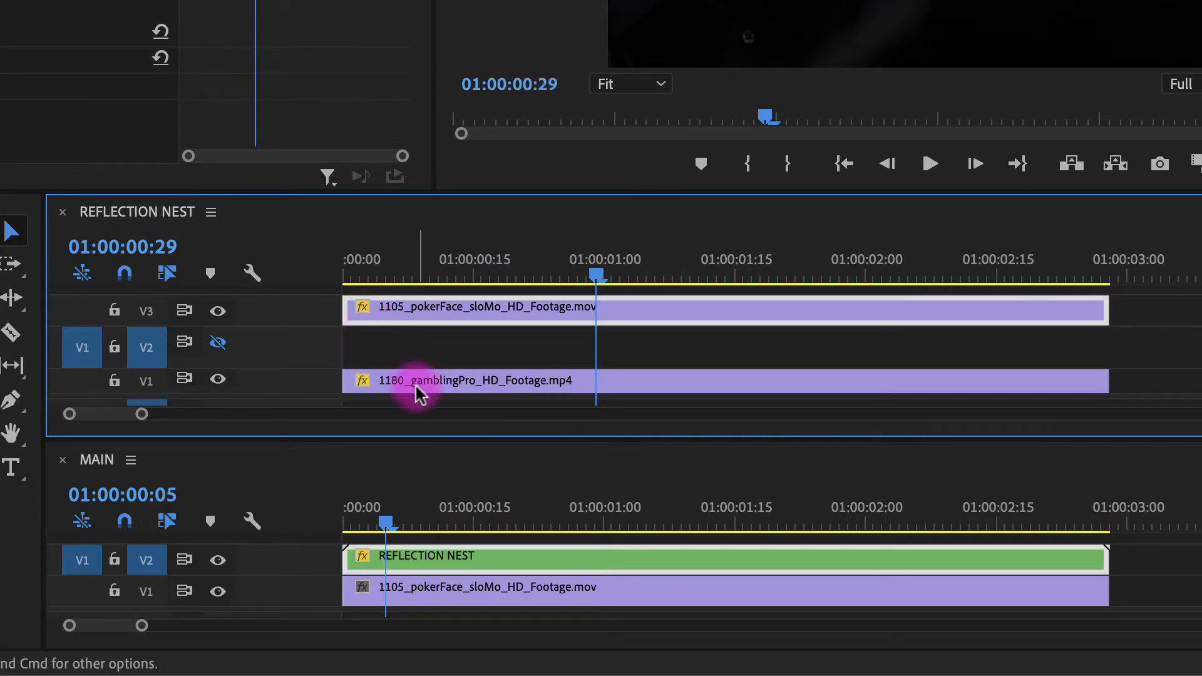
pyautogui.moveTo(415, 383); pyautogui.dragTo(404, 337)
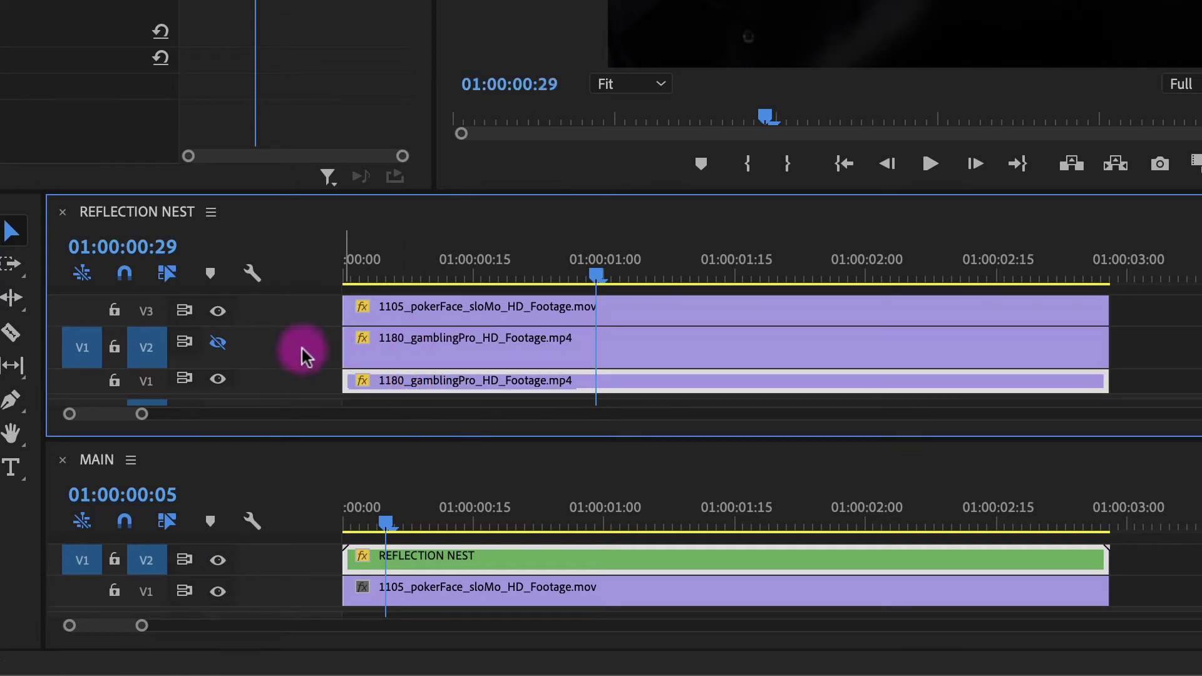
pyautogui.click(218, 342)
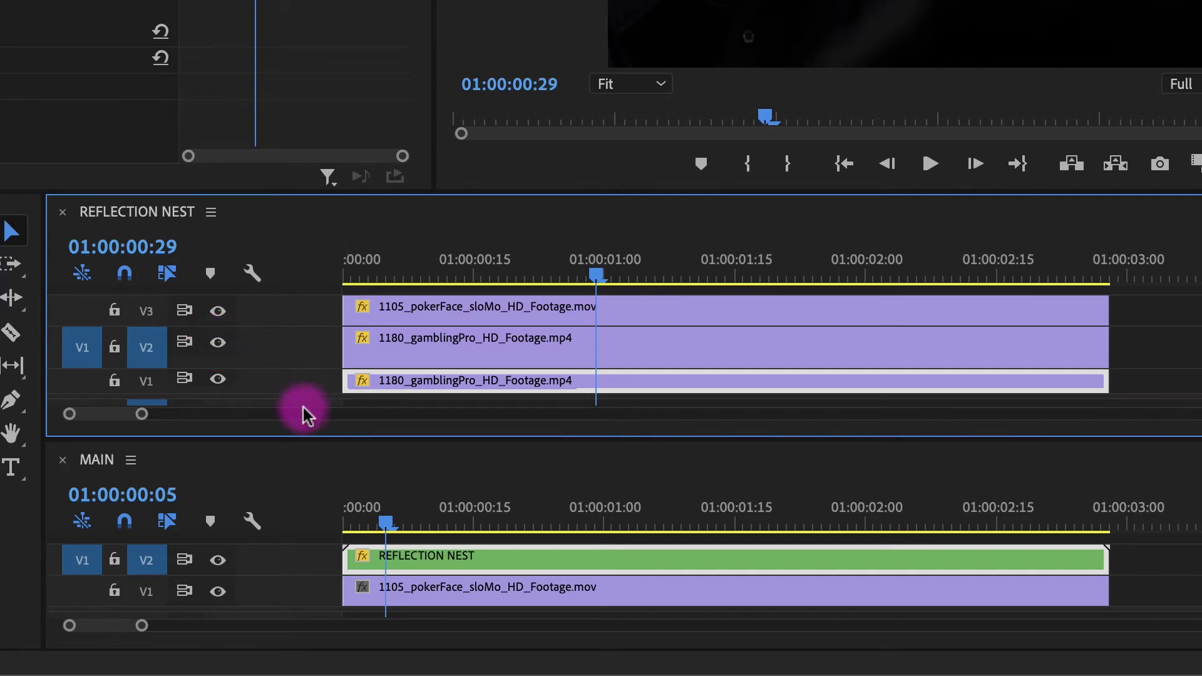
pyautogui.moveTo(312, 434); pyautogui.dragTo(311, 473)
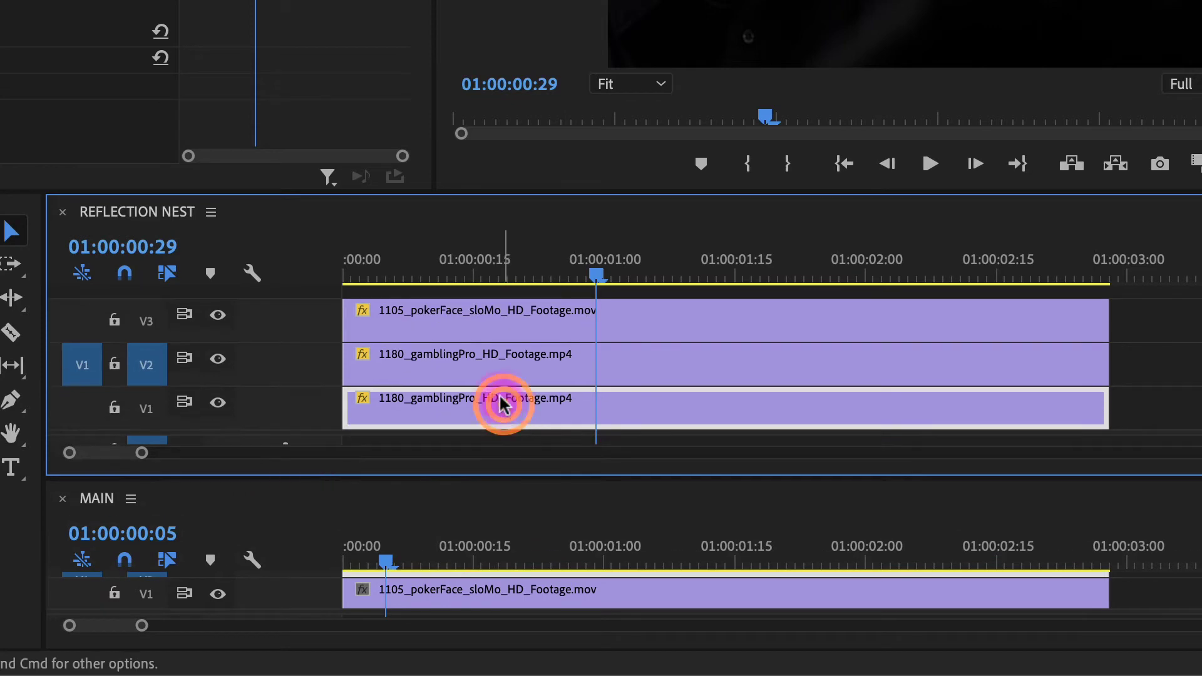
pyautogui.click(491, 367)
pyautogui.click(493, 400)
pyautogui.click(477, 367)
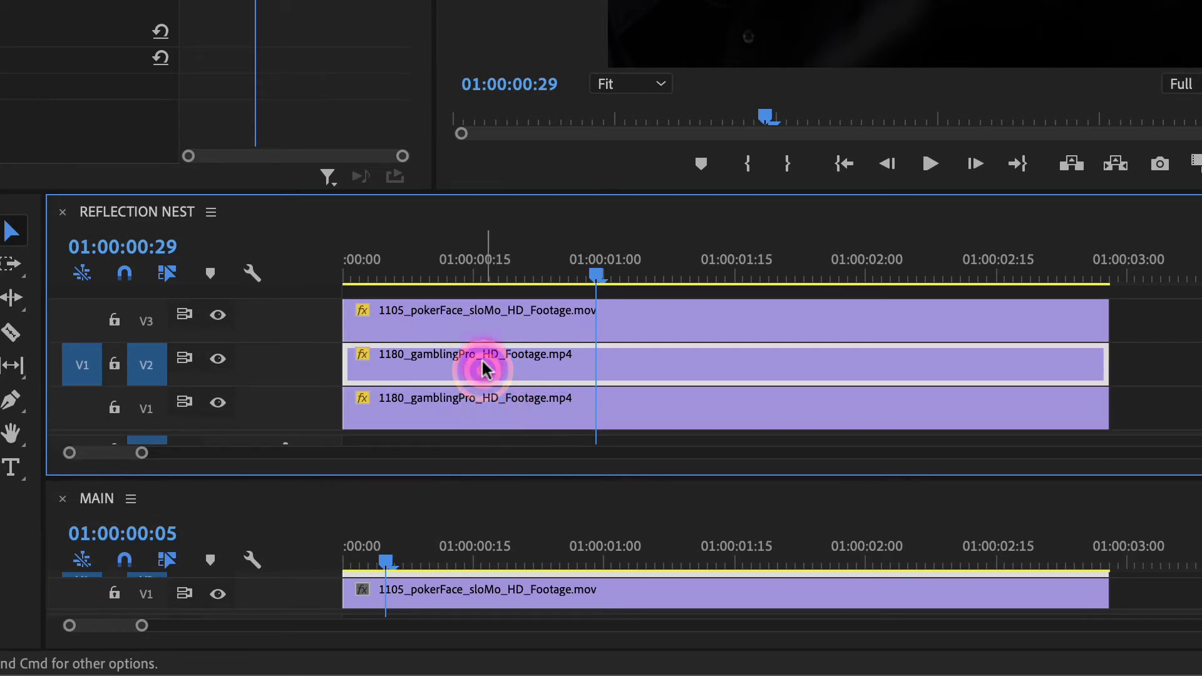
pyautogui.click(494, 318)
# Toggle Video 3 on and off to check the layers beneath, then return to the start.
pyautogui.click(218, 315)
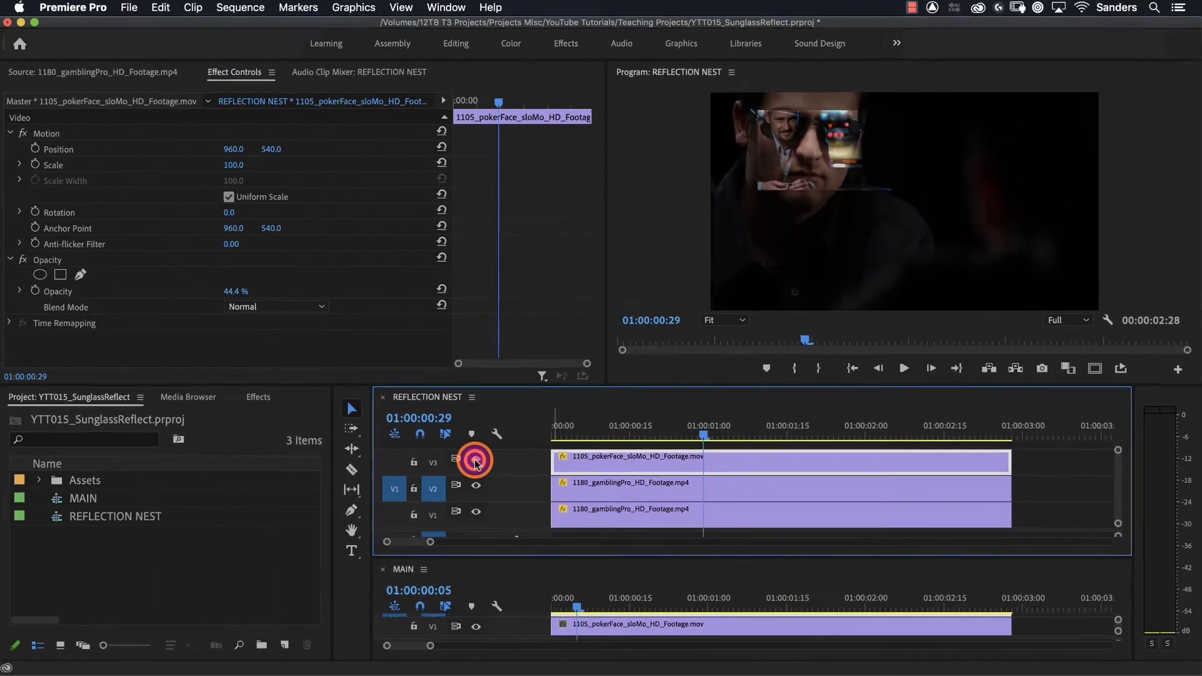
pyautogui.click(477, 461)
pyautogui.click(477, 462)
pyautogui.click(476, 461)
pyautogui.click(476, 461)
pyautogui.click(599, 493)
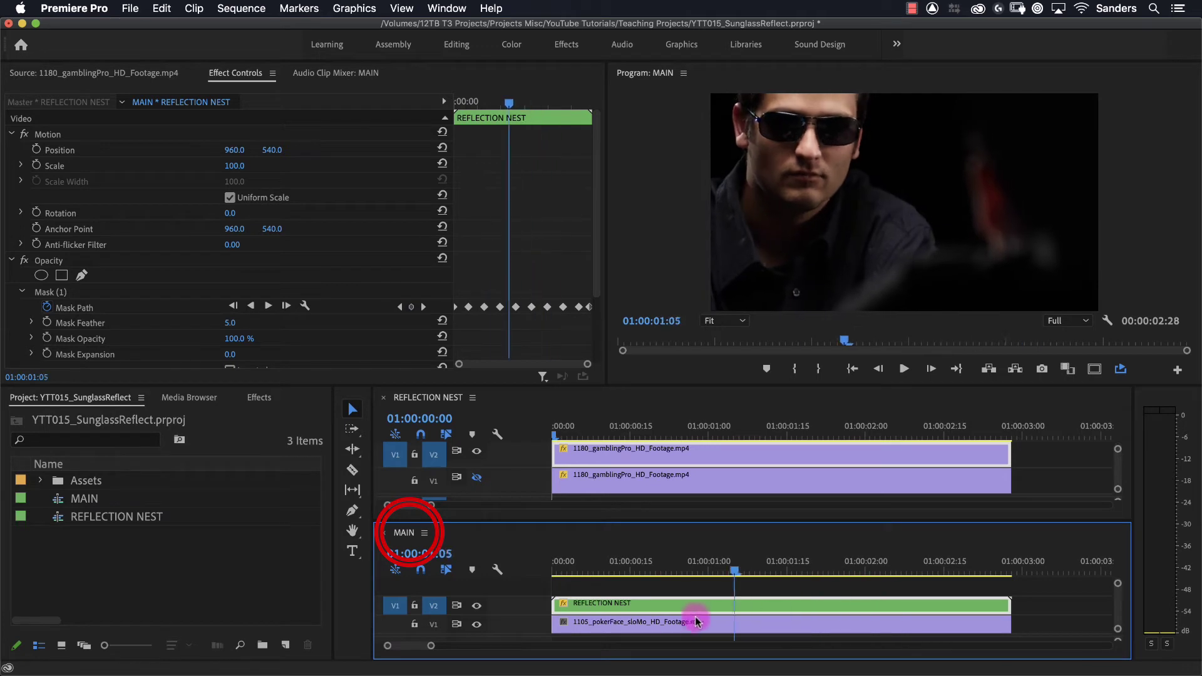
pyautogui.press('Home')
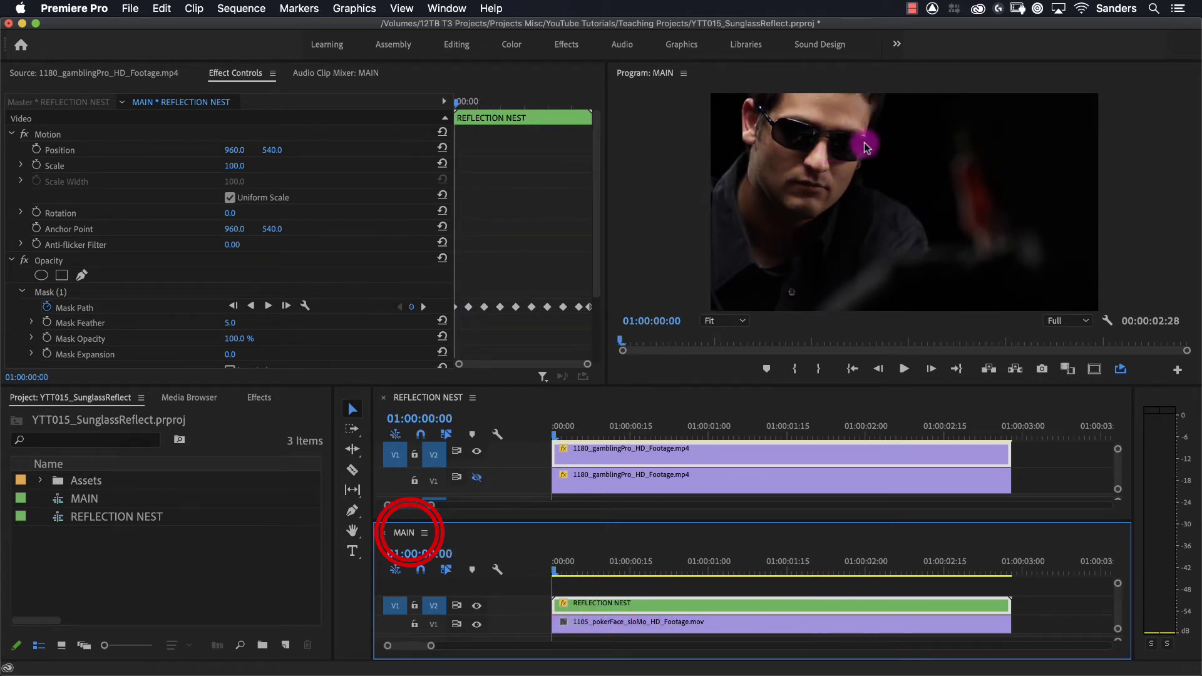
# Magnify the Program view to 200% and pan across to the sunglasses.
pyautogui.click(724, 322)
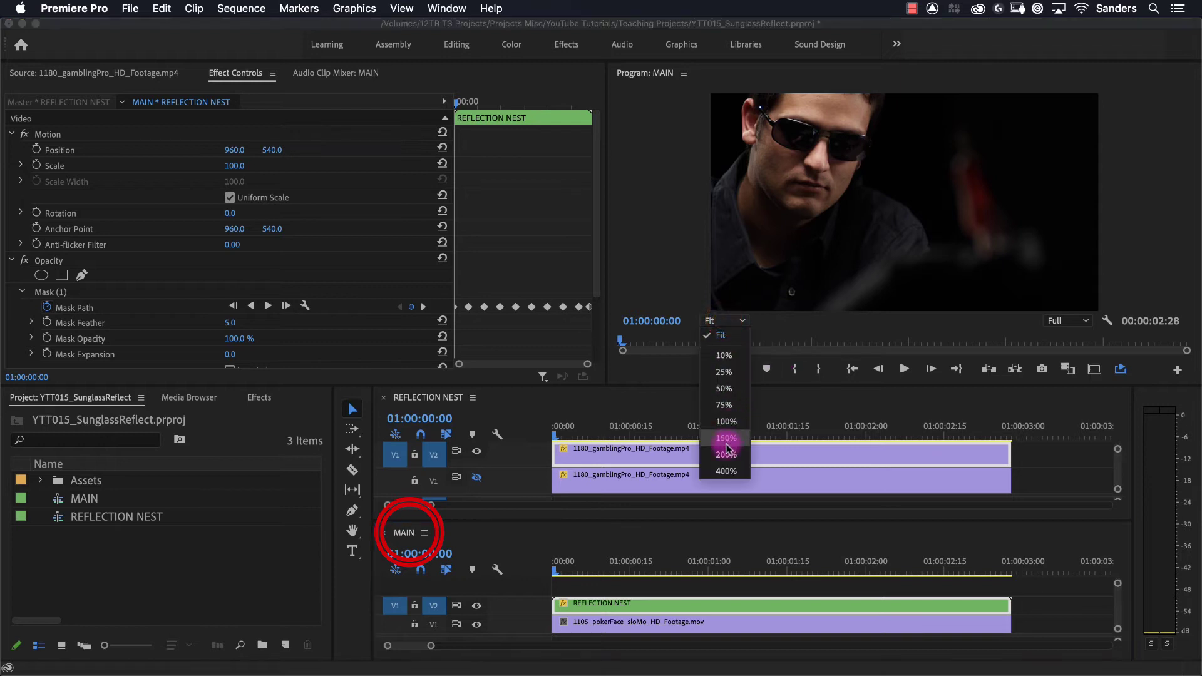
pyautogui.click(726, 450)
pyautogui.moveTo(863, 304); pyautogui.dragTo(726, 308)
pyautogui.moveTo(1183, 210)
pyautogui.mouseDown()
pyautogui.moveTo(1193, 158)
pyautogui.moveTo(1182, 196)
pyautogui.mouseUp()
pyautogui.moveTo(832, 304); pyautogui.dragTo(899, 307)
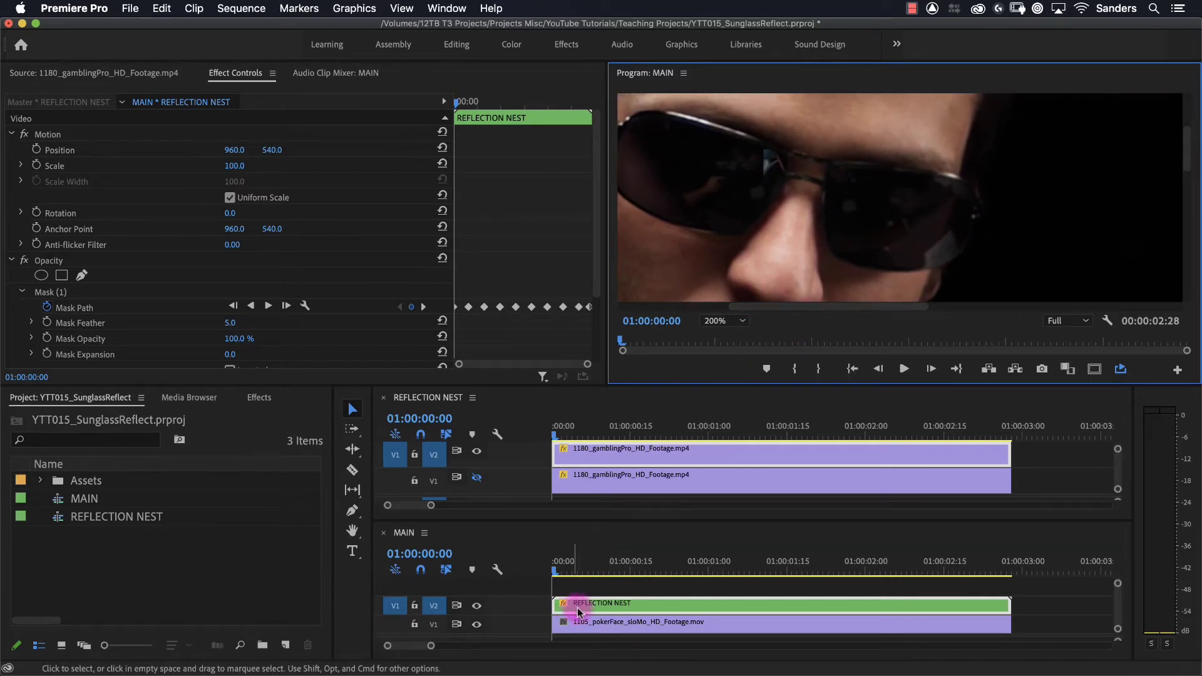
# Select the REFLECTION NEST clip in MAIN, collapse Mask (1) and begin a free-draw mask.
pyautogui.click(600, 610)
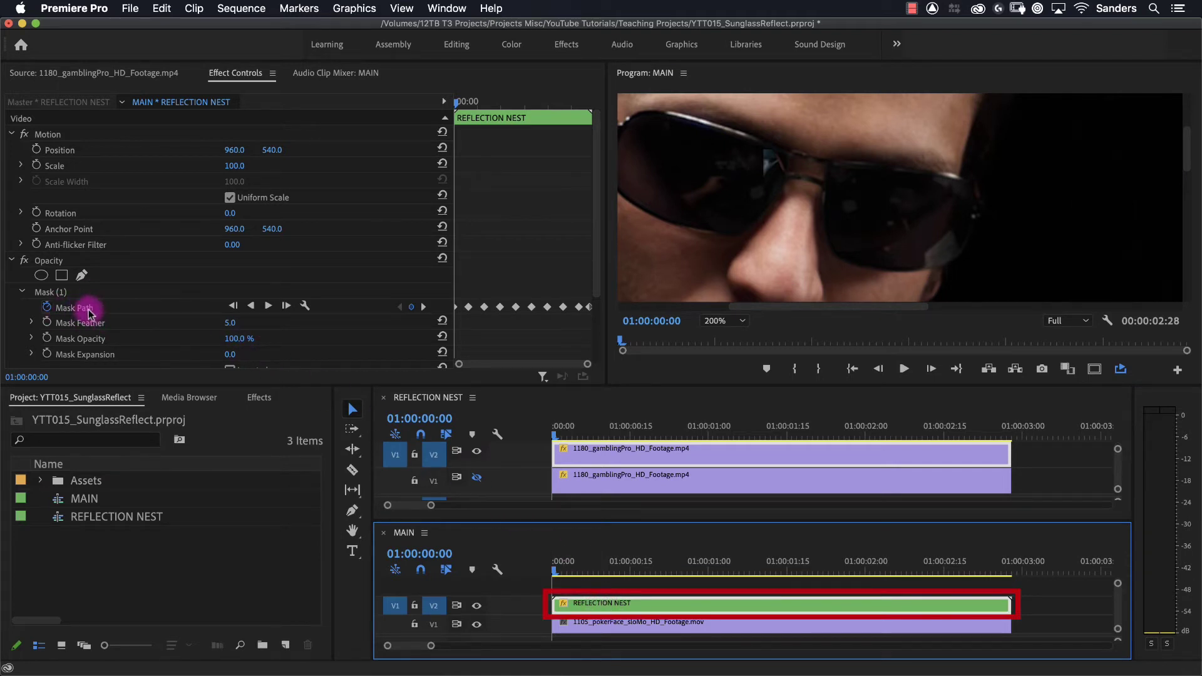
pyautogui.click(25, 293)
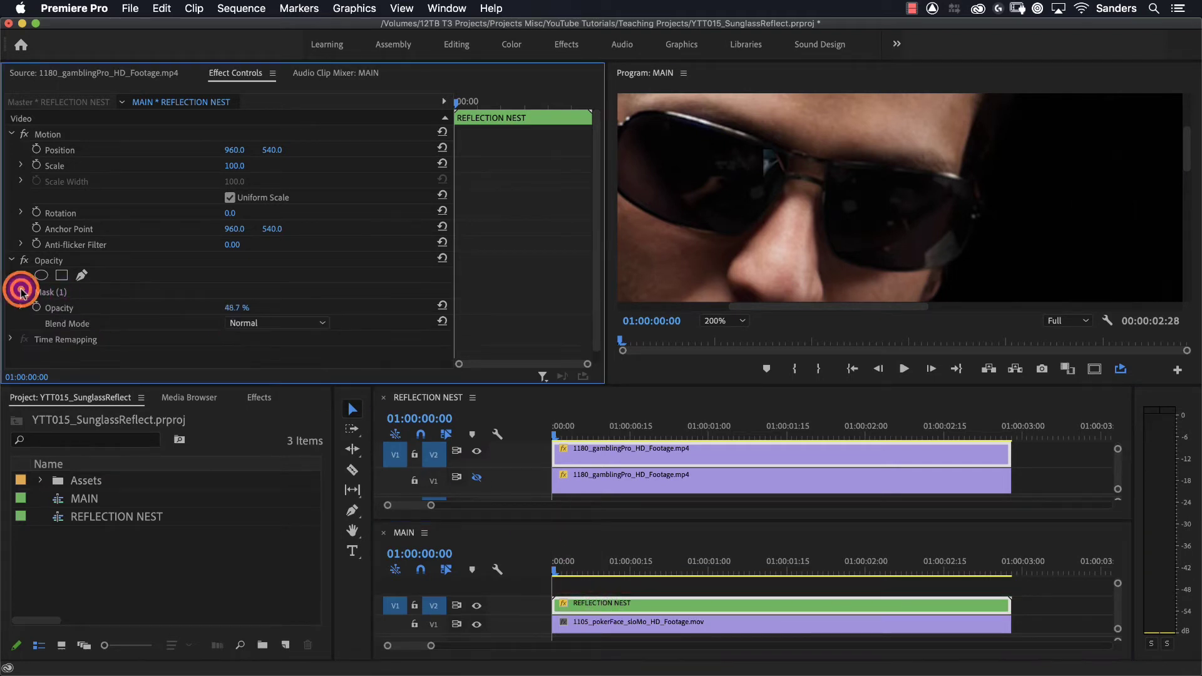
pyautogui.click(81, 276)
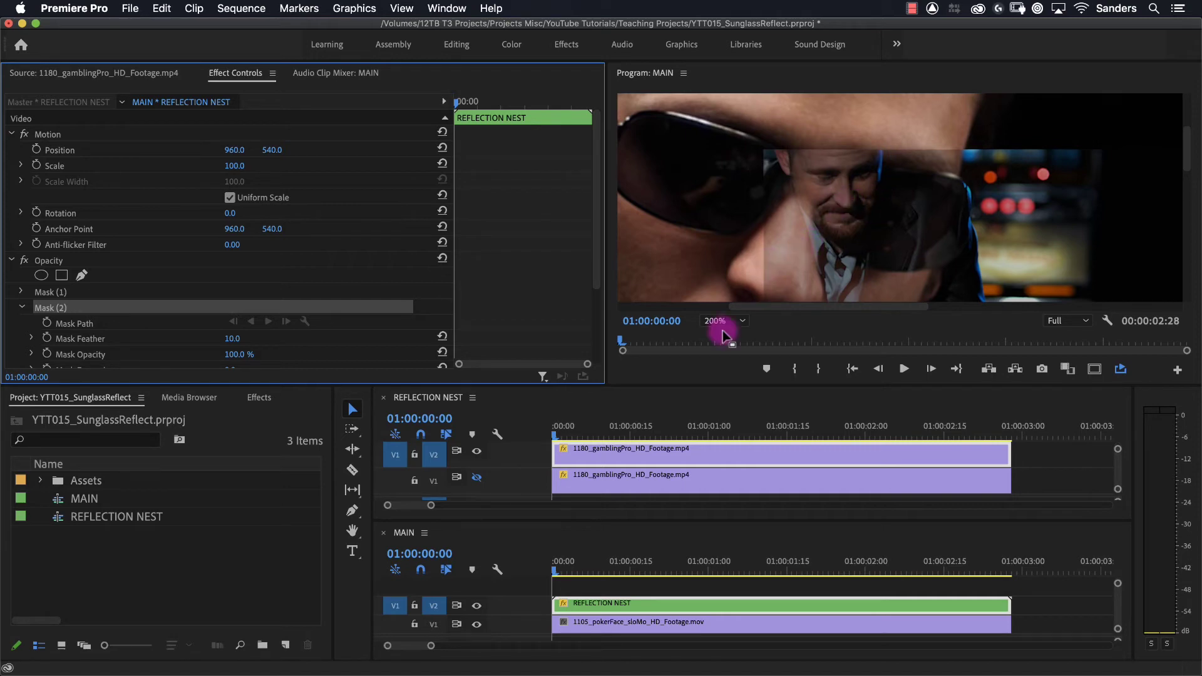
pyautogui.click(512, 484)
pyautogui.click(478, 451)
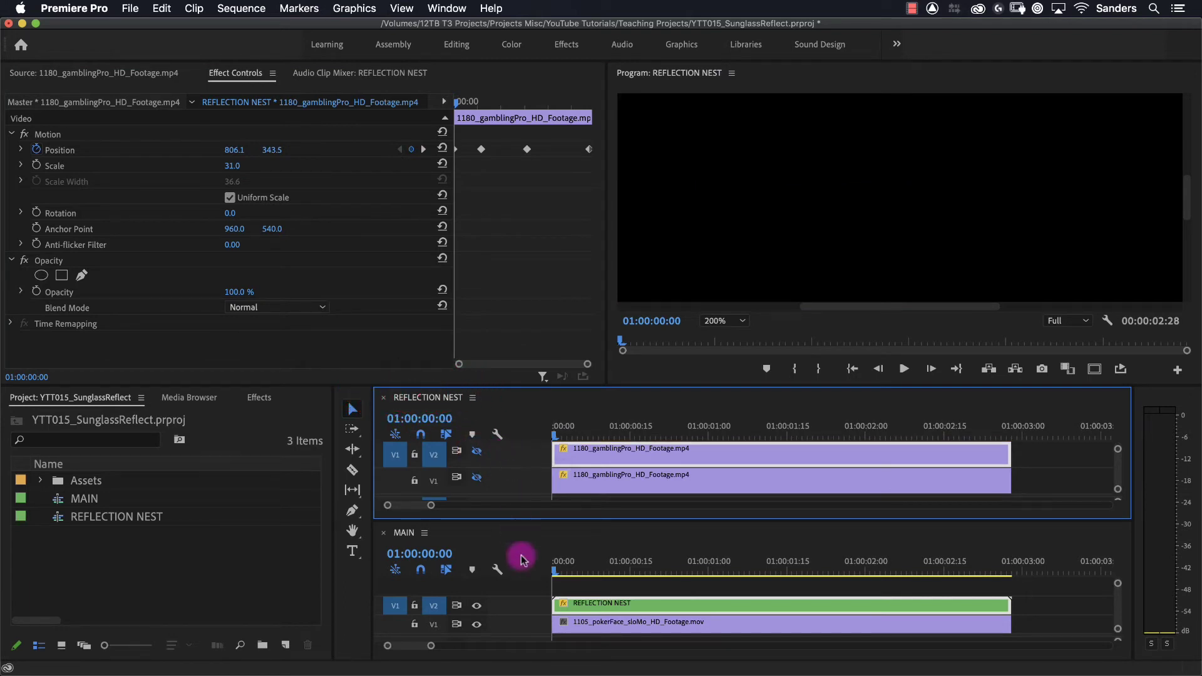
pyautogui.click(545, 567)
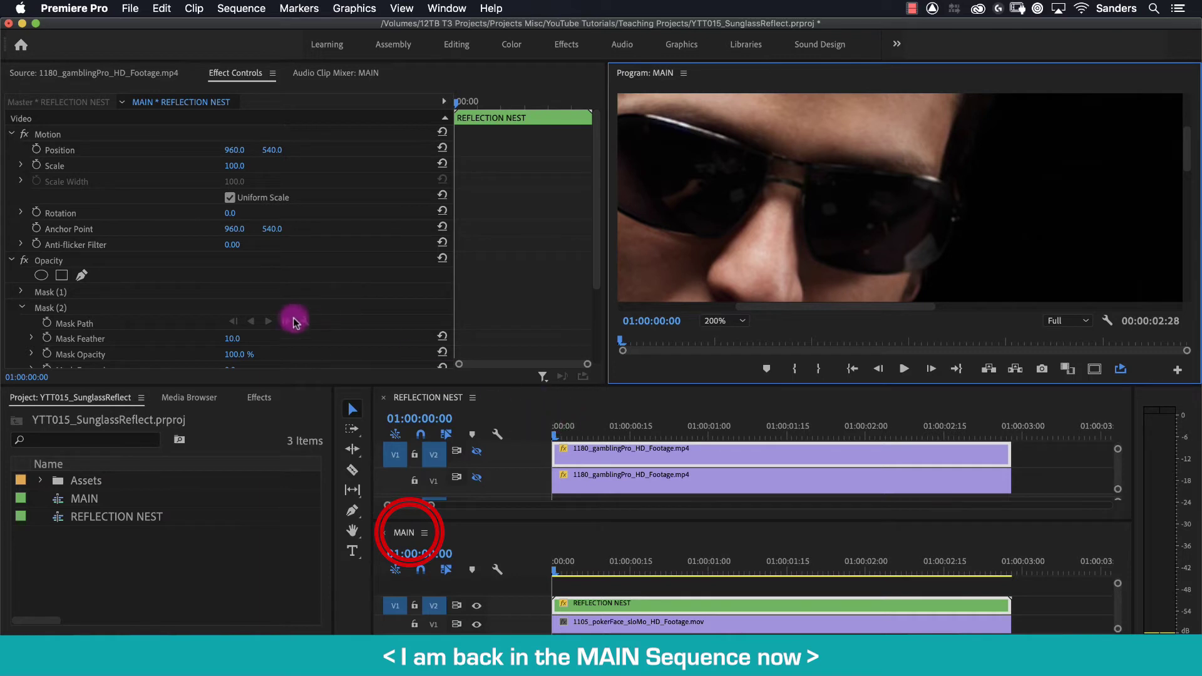
pyautogui.scroll(-3, 123, 333)
# Delete the extra Masks (3) and (2), leaving only Mask (1).
pyautogui.click(81, 200)
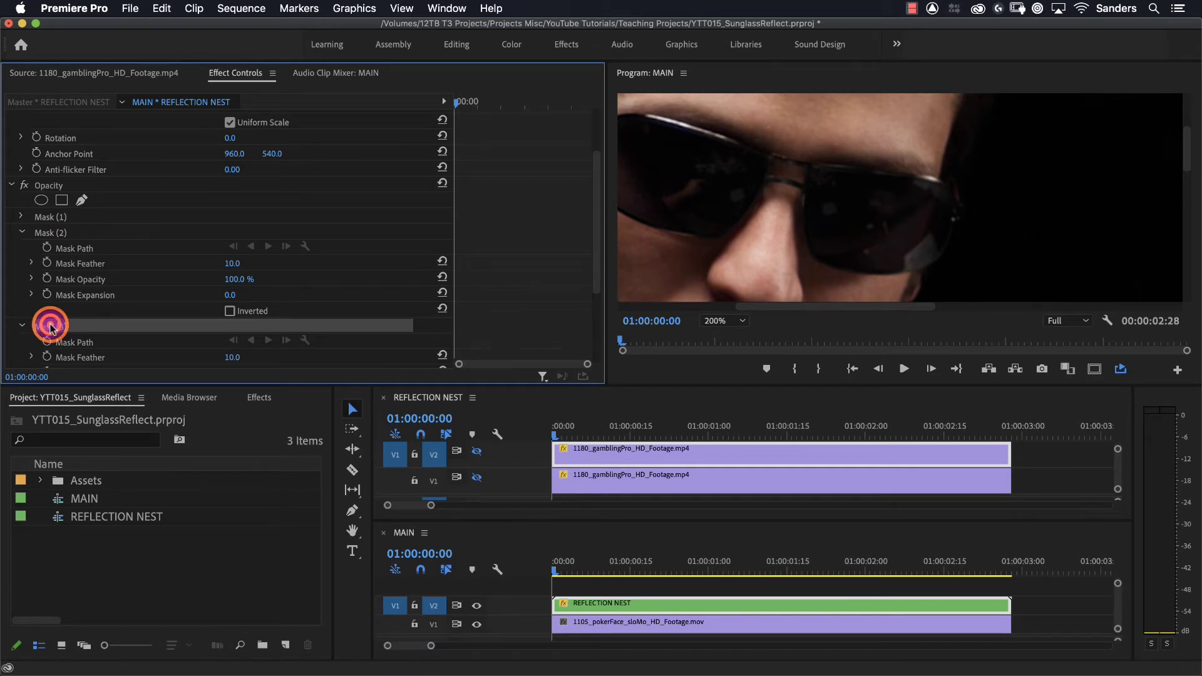
pyautogui.press('Delete')
pyautogui.click(49, 233)
pyautogui.press('Delete')
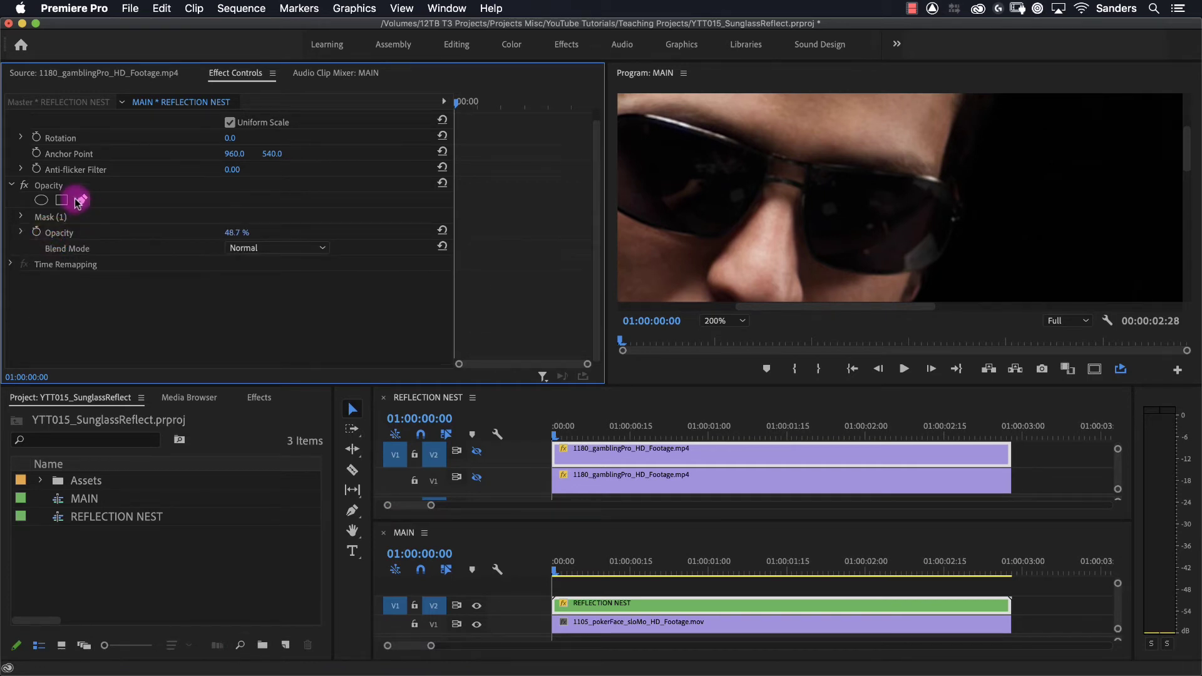
pyautogui.click(20, 216)
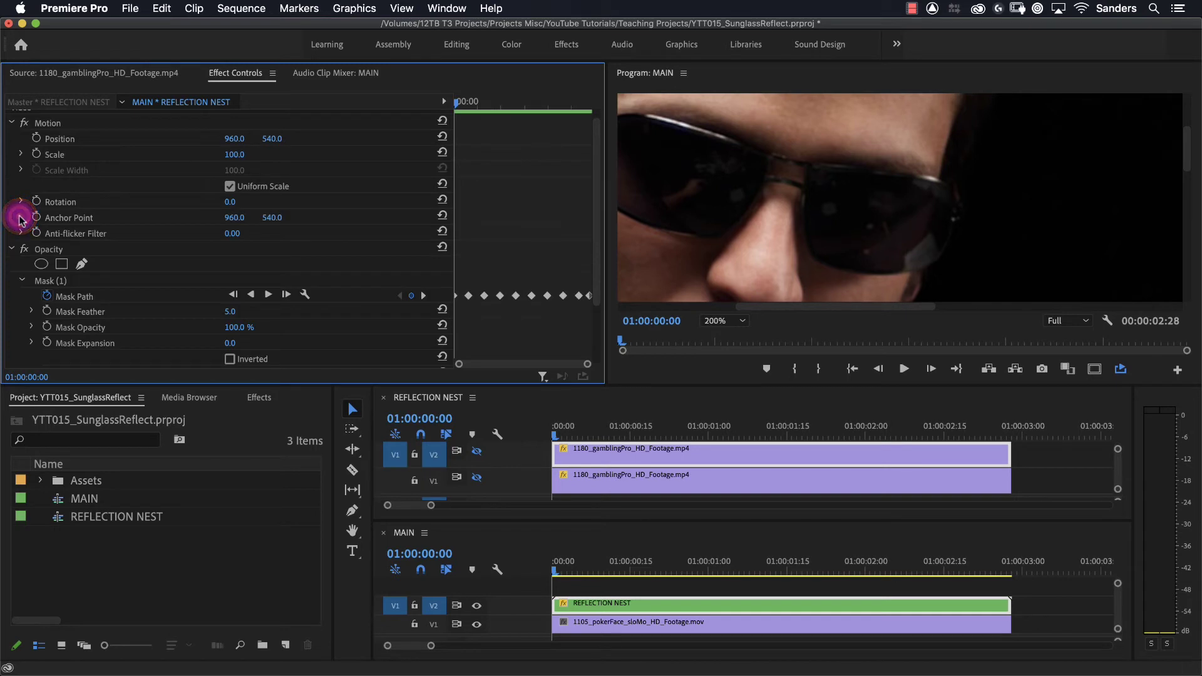
pyautogui.click(22, 279)
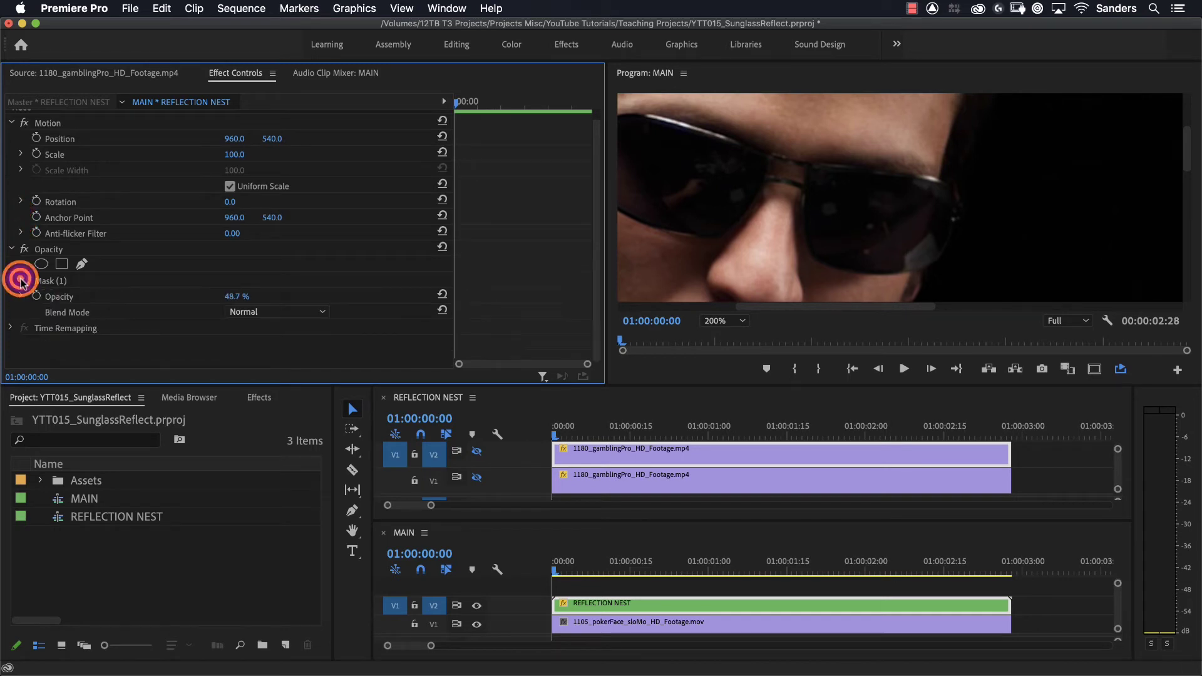
# Draw a new free-form Mask (2) around the sunglasses' right lens.
pyautogui.click(82, 267)
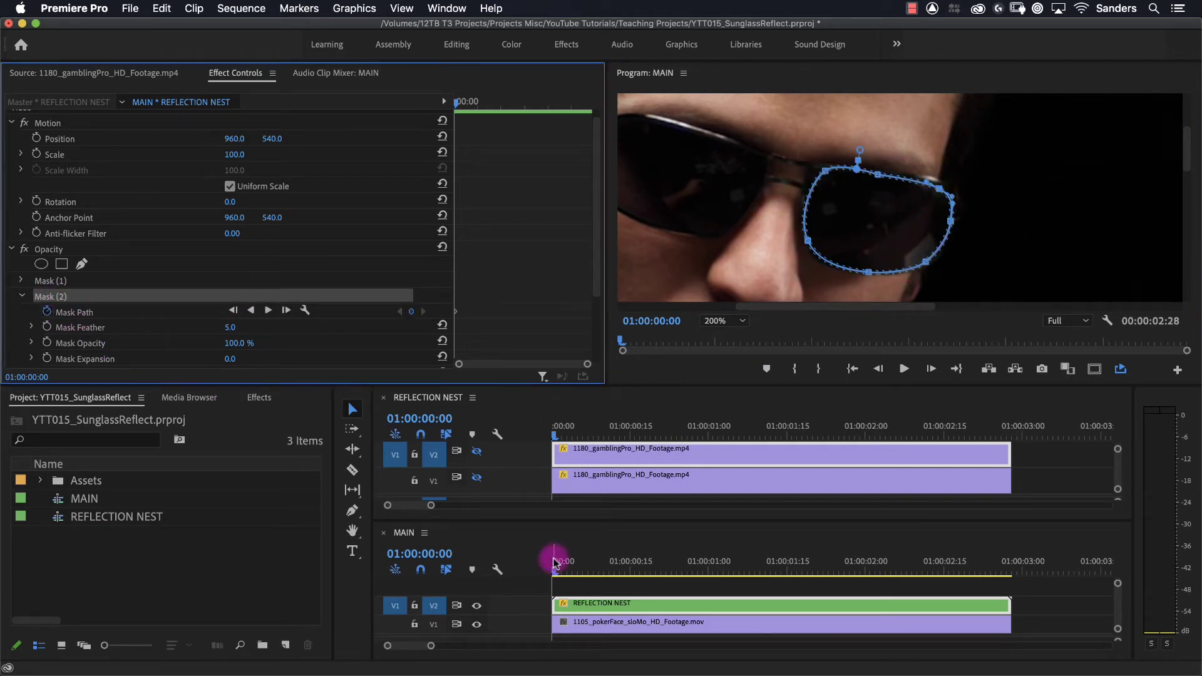
pyautogui.click(242, 349)
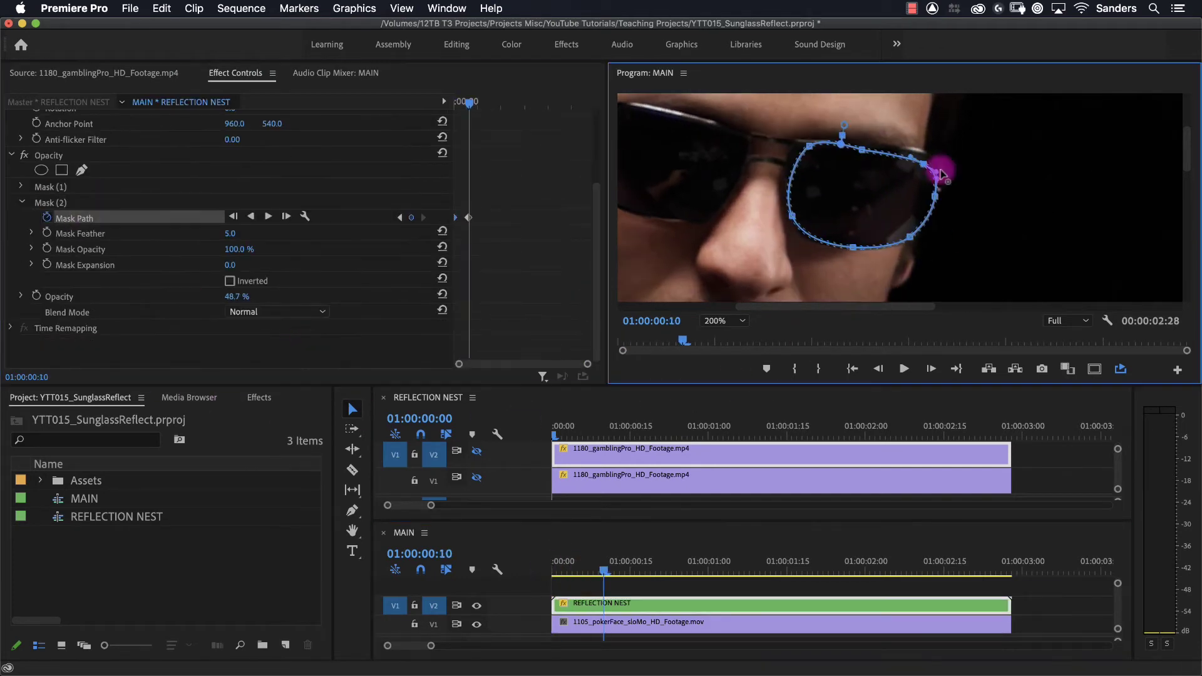
pyautogui.click(303, 354)
# Select the V2 opponent copy and play back the sequence to check the reflection.
pyautogui.click(591, 491)
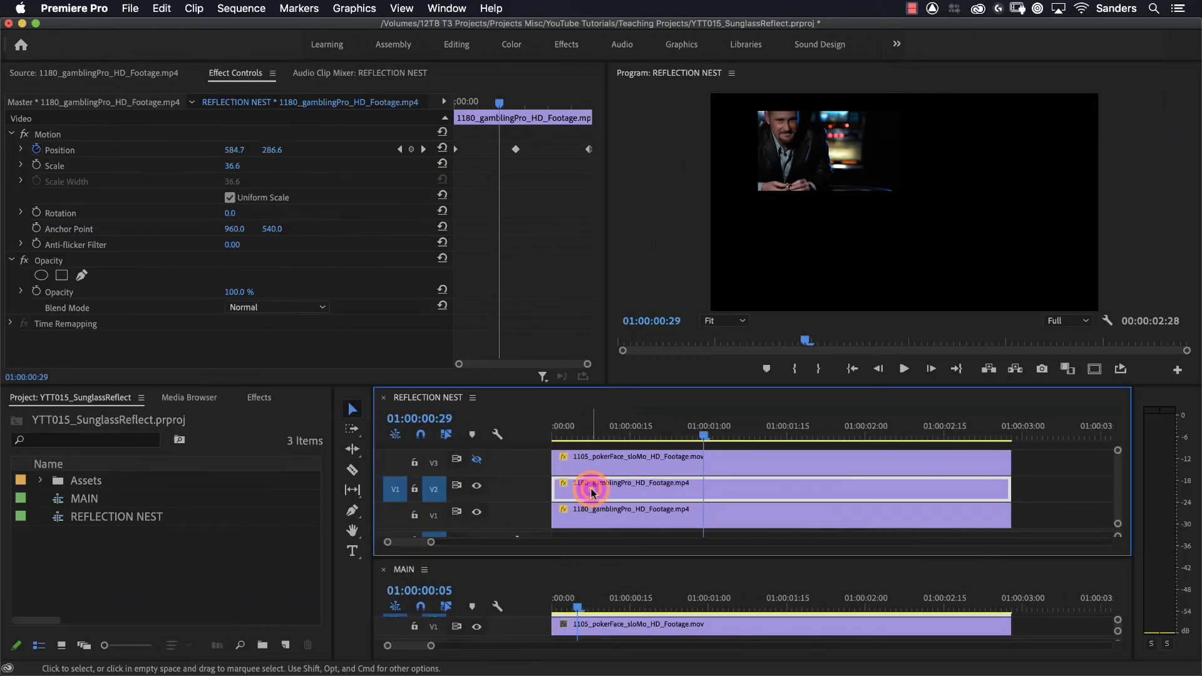
pyautogui.click(234, 115)
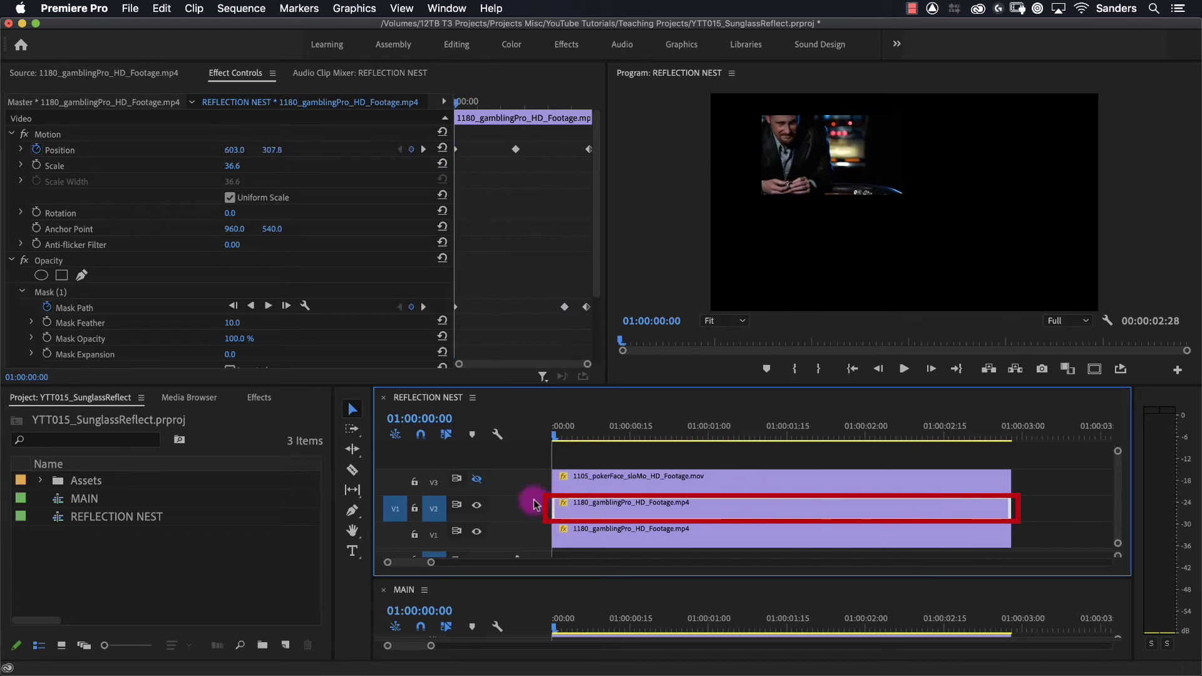
pyautogui.moveTo(623, 519); pyautogui.dragTo(546, 530)
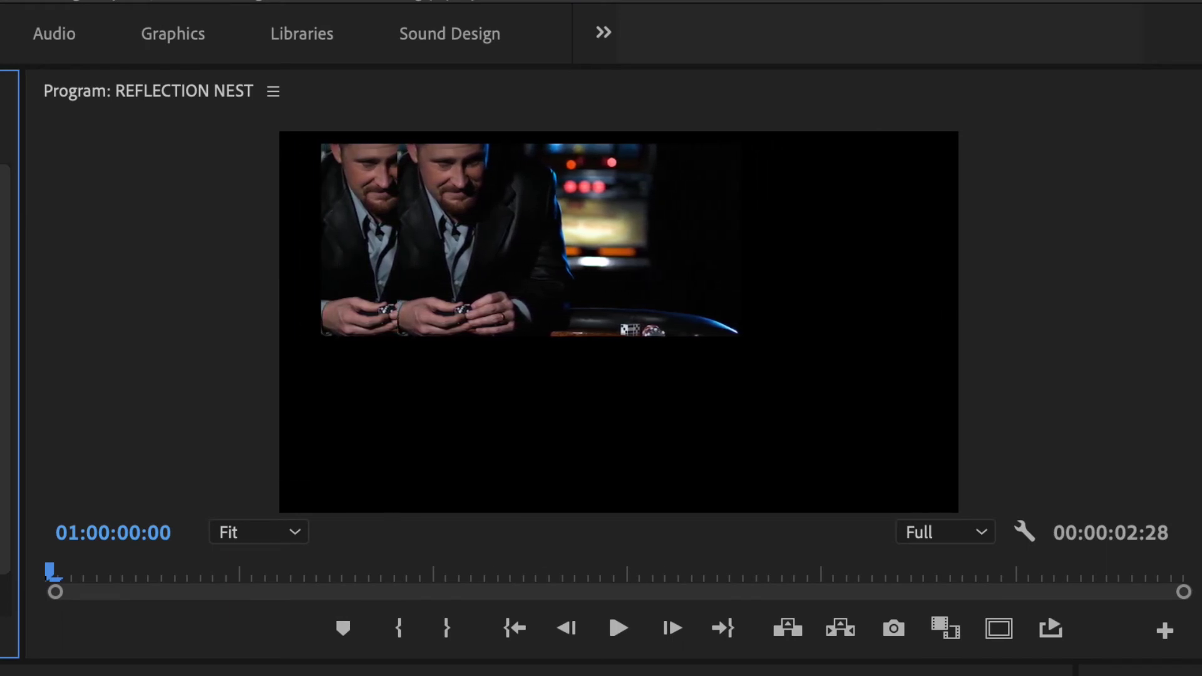
pyautogui.press('space')
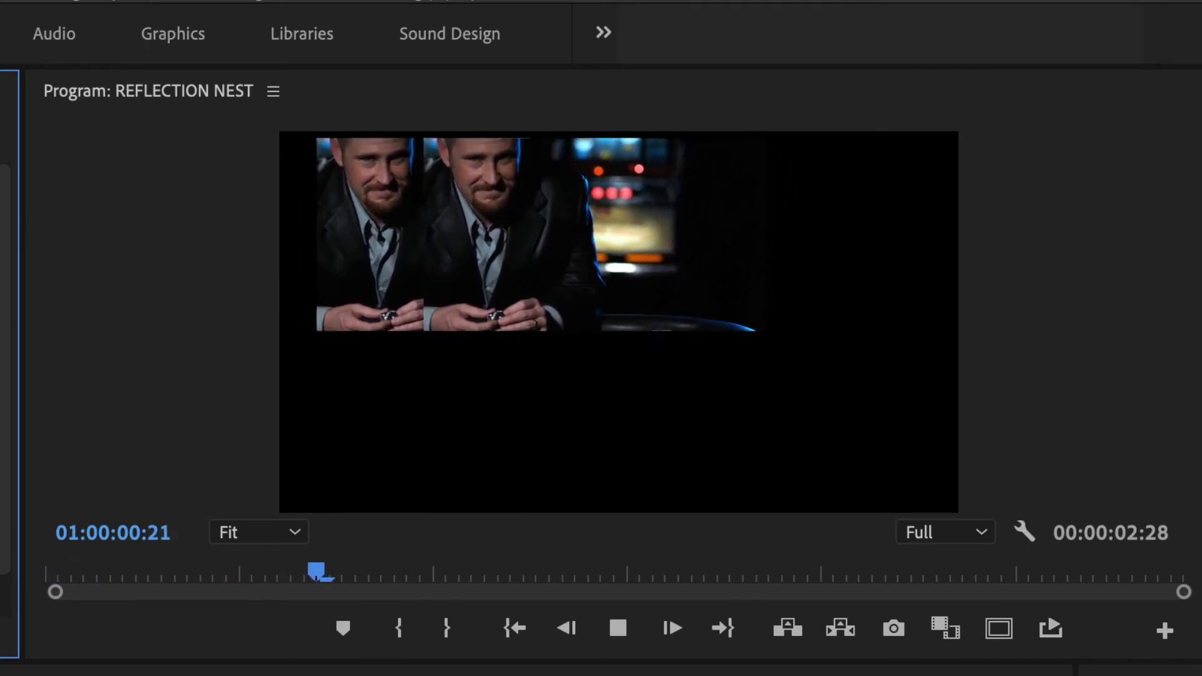
pyautogui.press('space')
pyautogui.press('Home')
pyautogui.press('space')
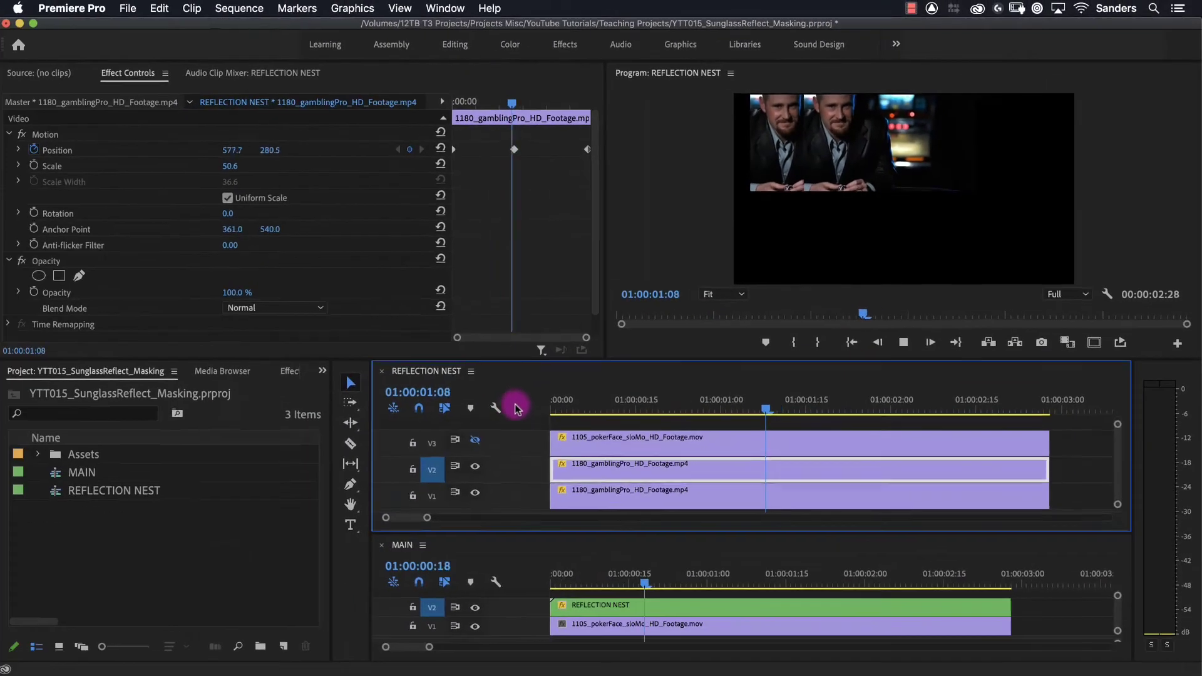
pyautogui.press('space')
# Scale the copy to 35, show the V3 sunglasses clip, and shift Anchor Point X to 367.
pyautogui.click(230, 164)
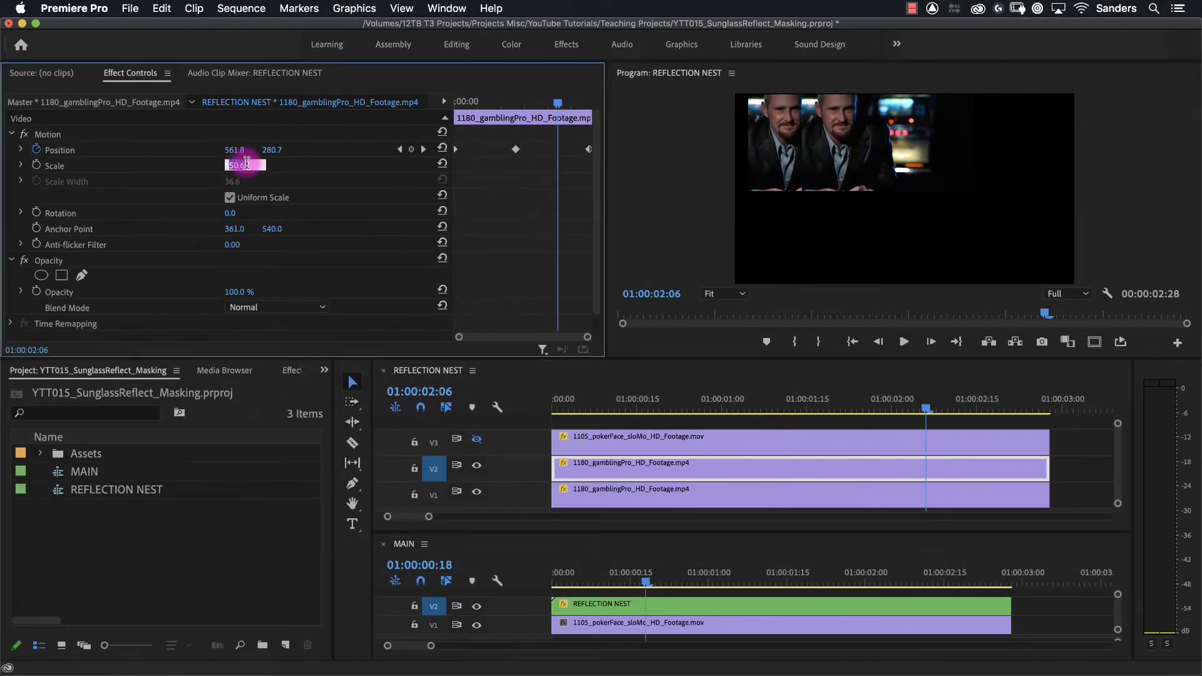
pyautogui.write('35')
pyautogui.click(249, 166)
pyautogui.moveTo(230, 228); pyautogui.dragTo(236, 228)
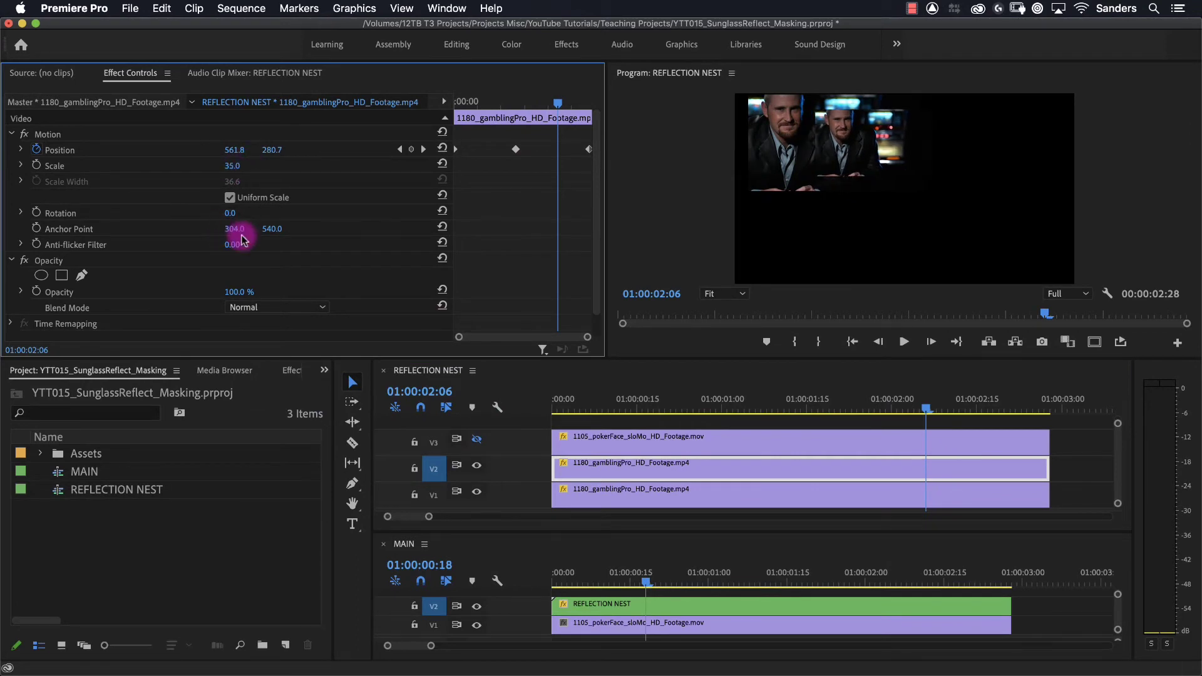
pyautogui.click(477, 439)
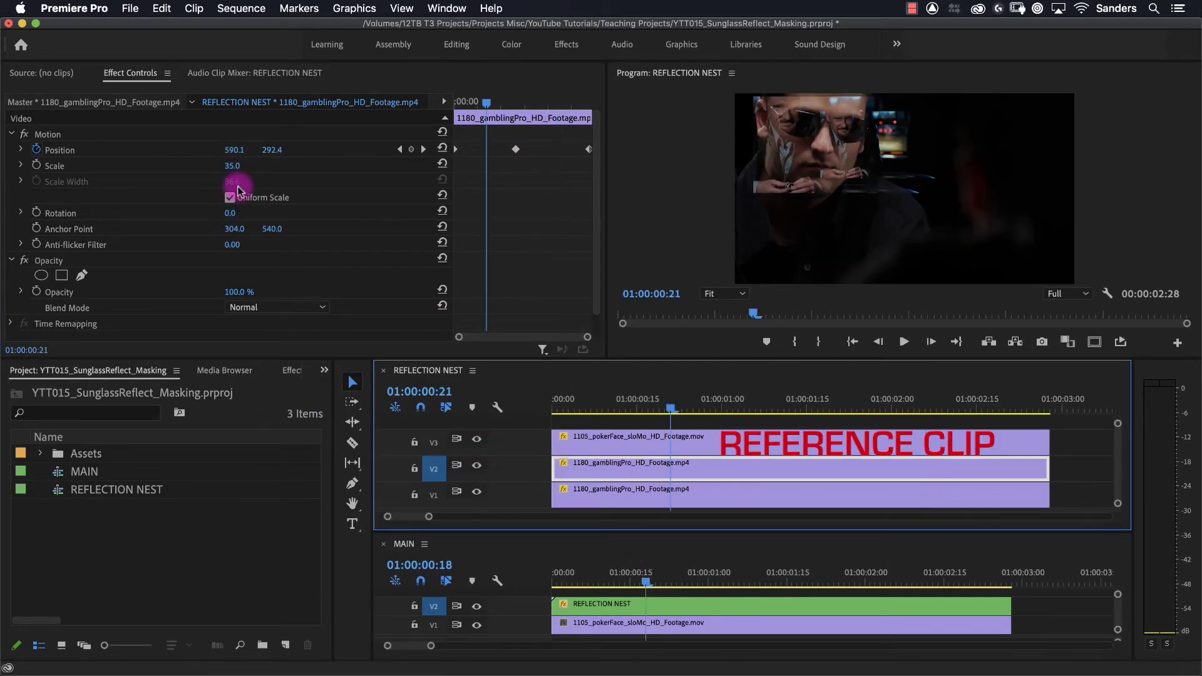
pyautogui.moveTo(229, 228)
pyautogui.mouseDown()
pyautogui.moveTo(254, 228)
pyautogui.moveTo(239, 228)
pyautogui.mouseUp()
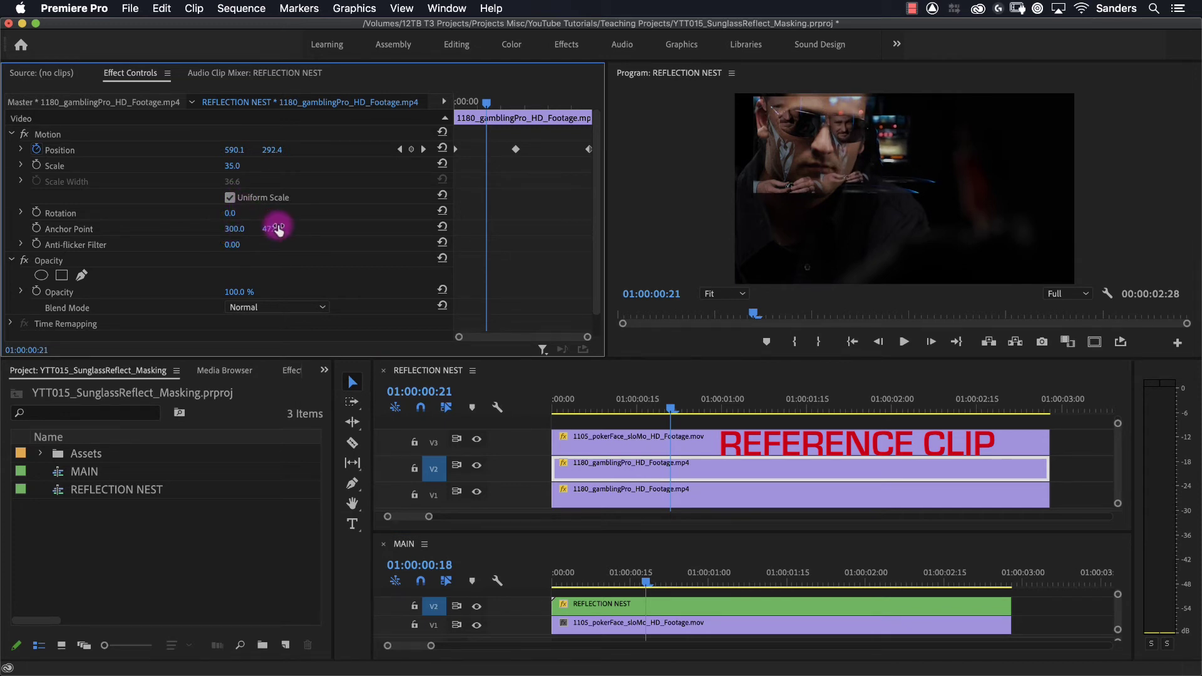
pyautogui.moveTo(229, 229); pyautogui.dragTo(334, 229)
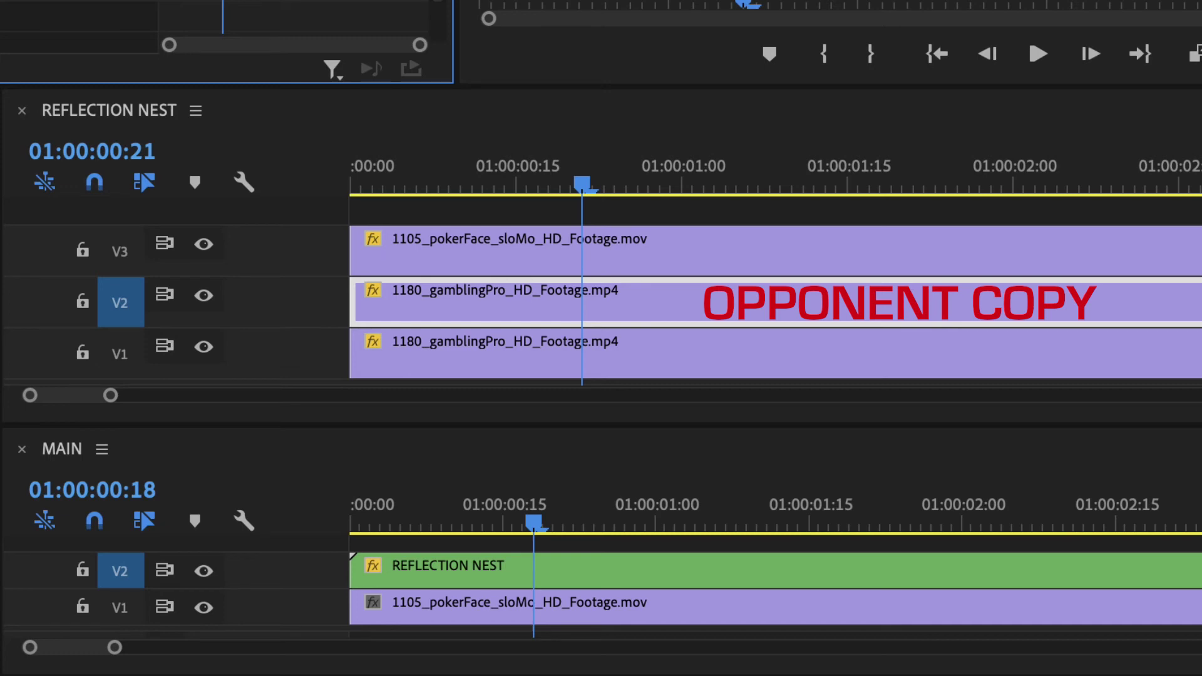
# Draw a four-point free-form opacity mask around the sunglasses lens.
pyautogui.click(80, 275)
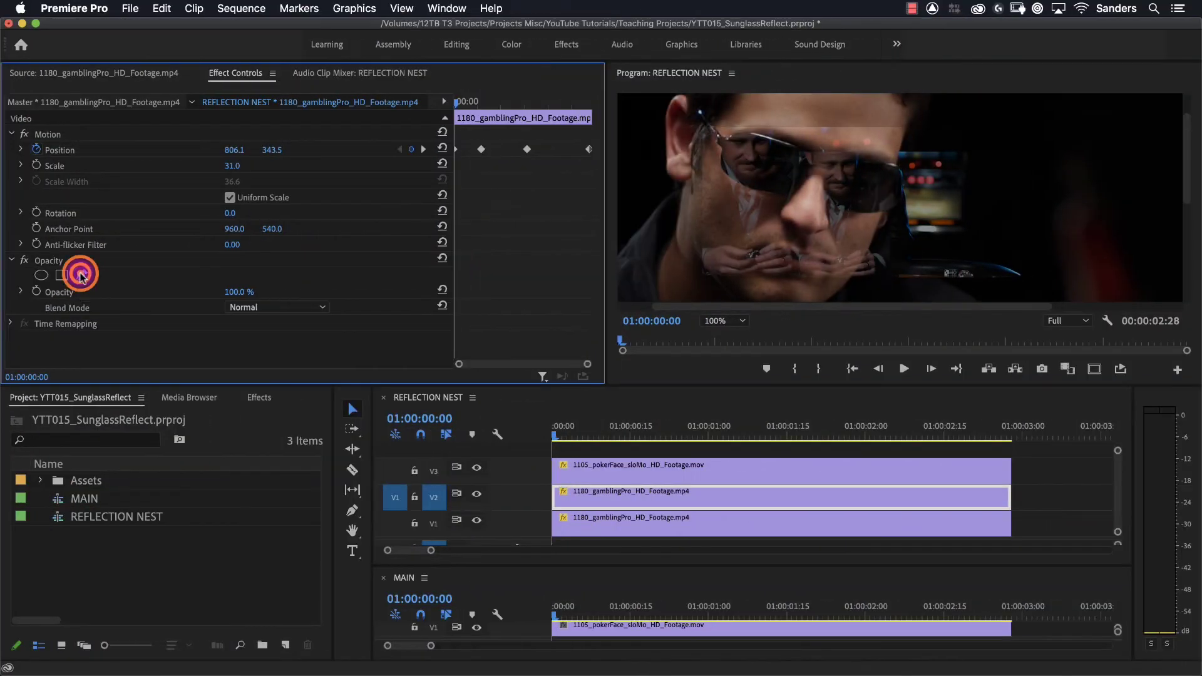
pyautogui.click(820, 105)
pyautogui.click(794, 283)
pyautogui.click(1056, 281)
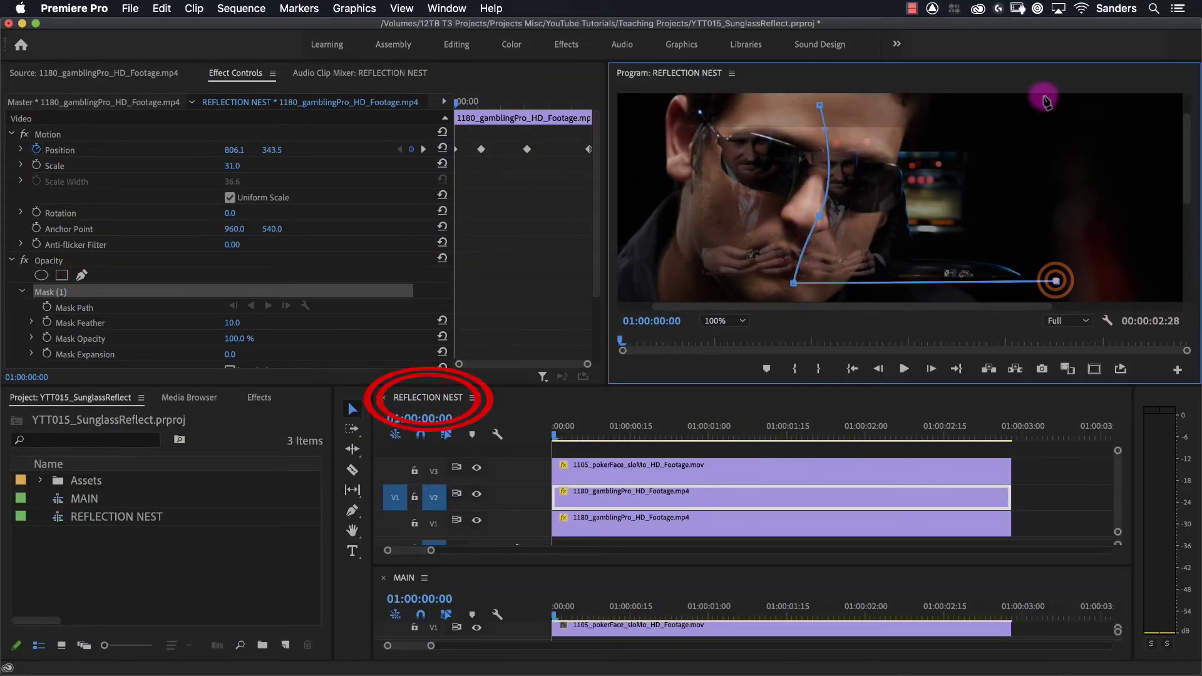
pyautogui.click(1049, 105)
pyautogui.click(820, 105)
# Keyframe the Mask Path and move the mask to follow the lens later in the clip.
pyautogui.moveTo(572, 437); pyautogui.dragTo(924, 416)
pyautogui.click(47, 307)
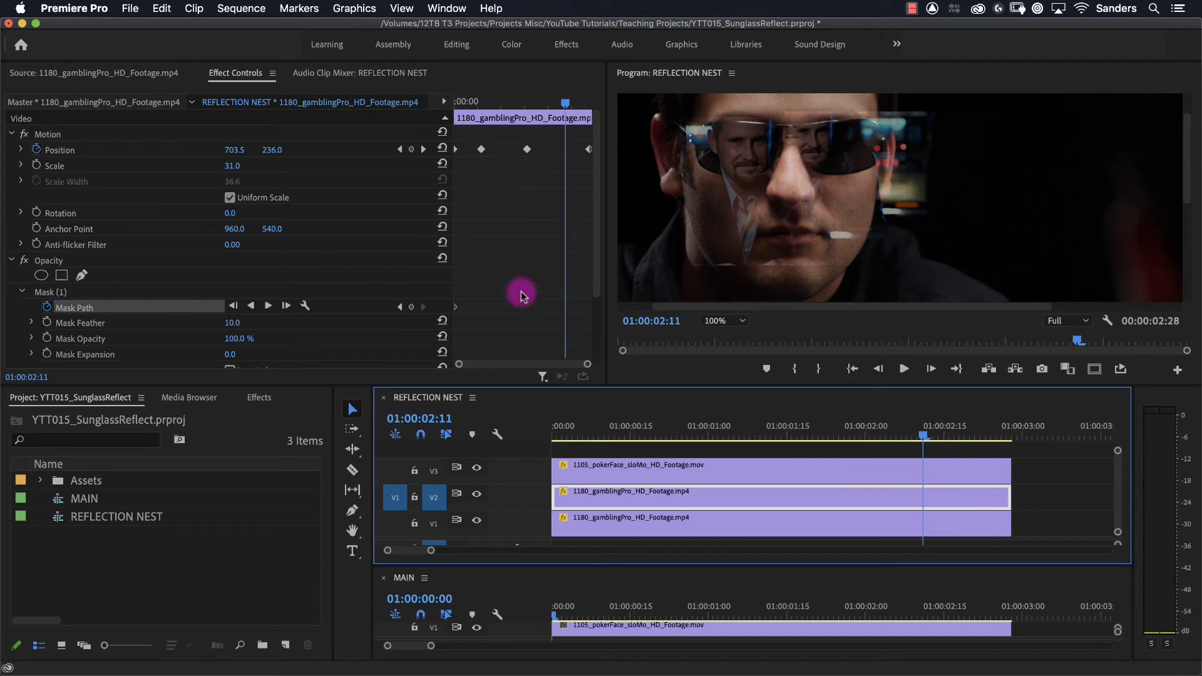
pyautogui.click(48, 292)
pyautogui.moveTo(795, 194); pyautogui.dragTo(804, 199)
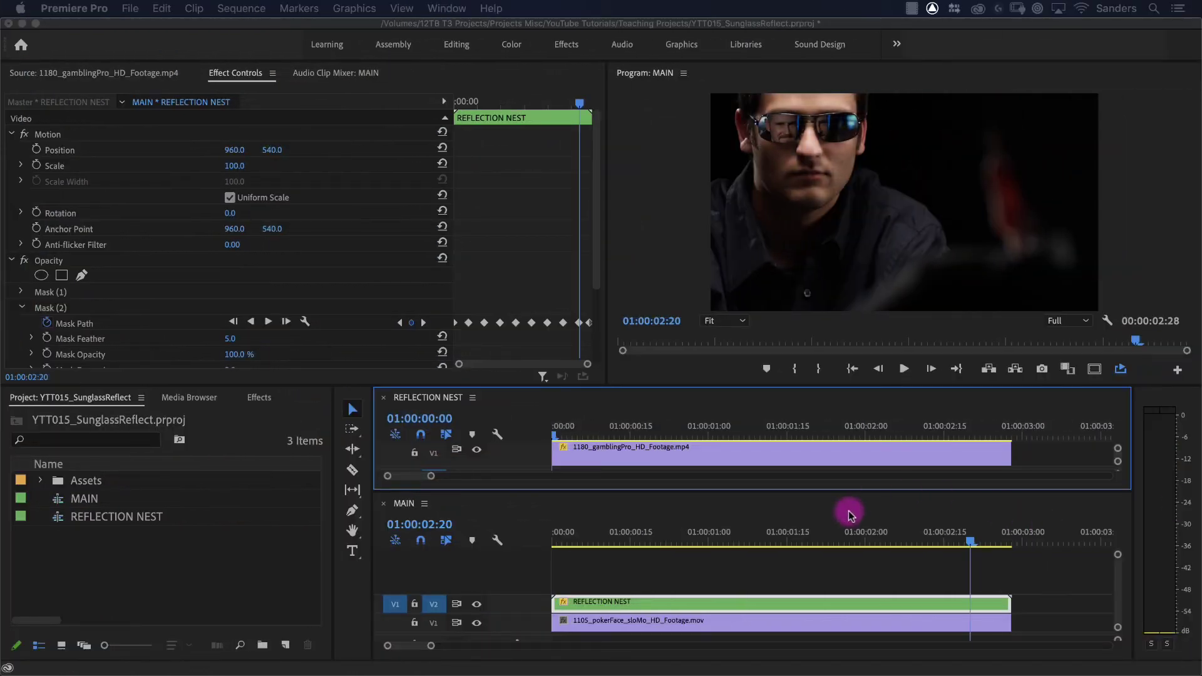
# Apply the Distort > Lens Distortion effect to the V2 opponent copy in REFLECTION NEST.
pyautogui.click(674, 493)
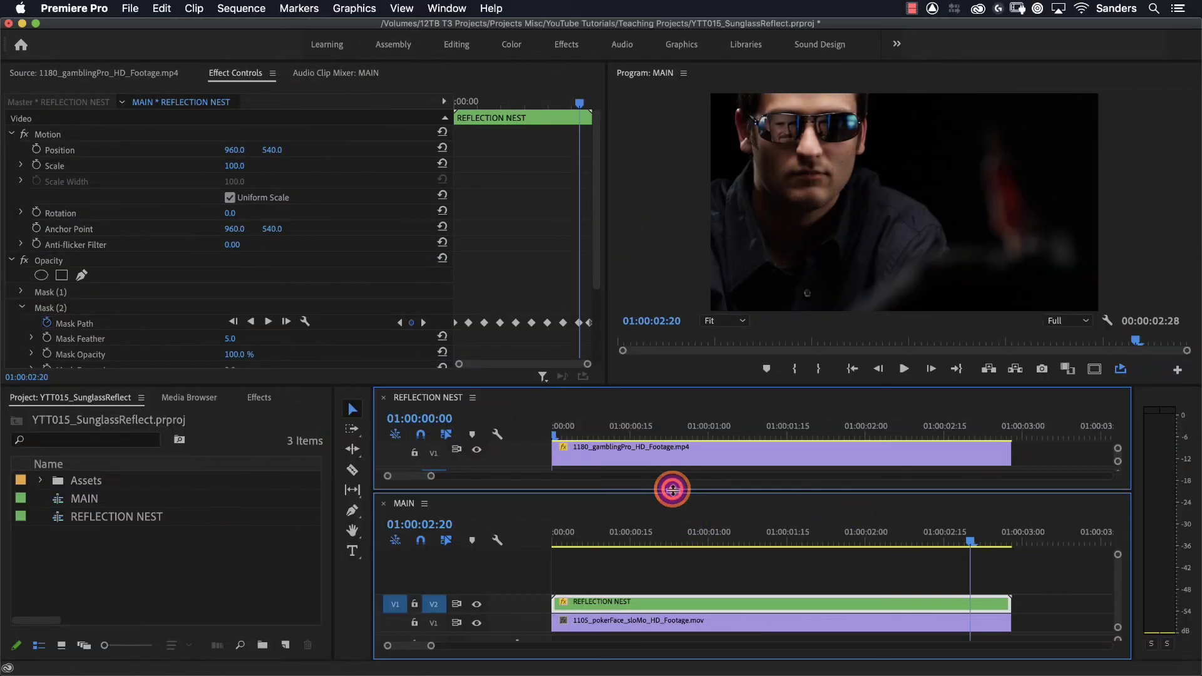
pyautogui.moveTo(671, 491); pyautogui.dragTo(657, 547)
pyautogui.click(10, 499)
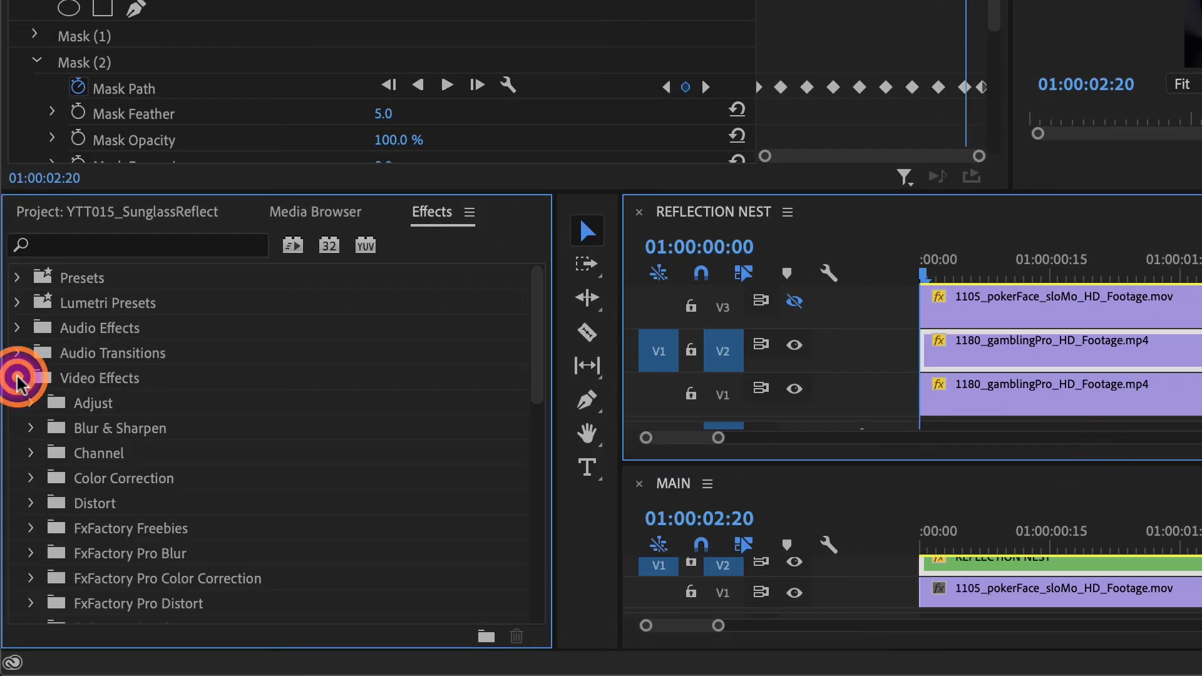
pyautogui.click(32, 502)
pyautogui.moveTo(97, 553); pyautogui.dragTo(1028, 354)
# Set Lens Distortion Curvature to 26 and Vertical Decentering to -6, then preview in MAIN.
pyautogui.click(17, 115)
pyautogui.click(16, 142)
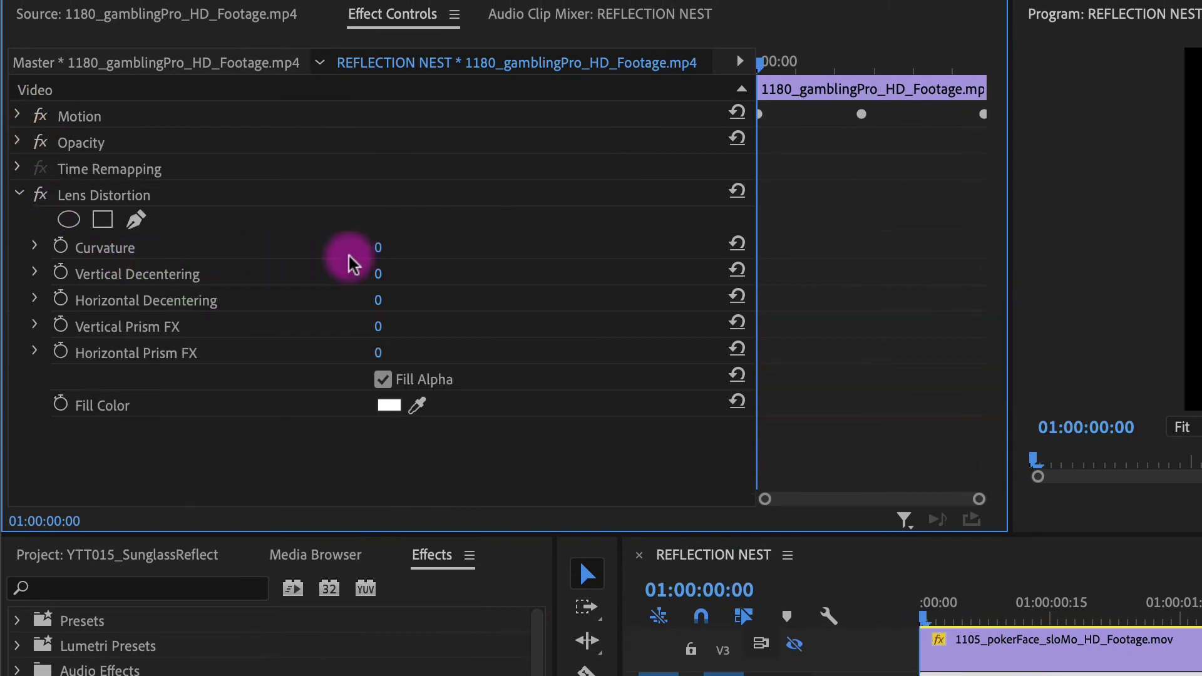
pyautogui.moveTo(378, 248); pyautogui.dragTo(476, 248)
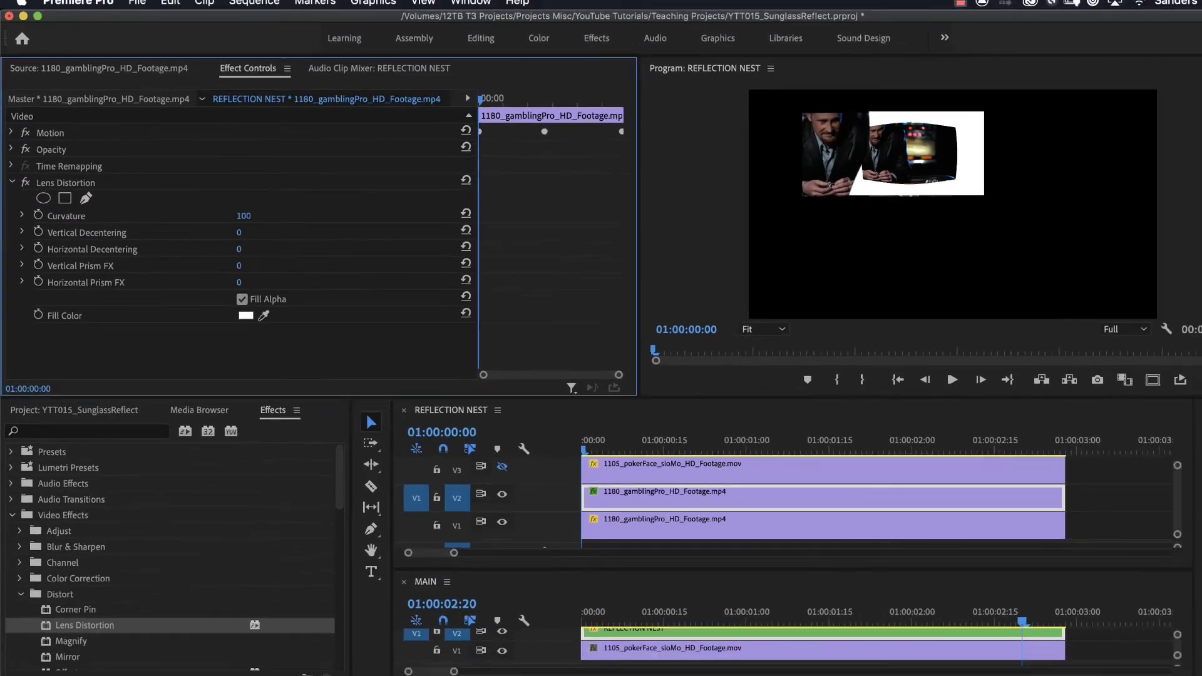
pyautogui.moveTo(243, 215); pyautogui.dragTo(196, 215)
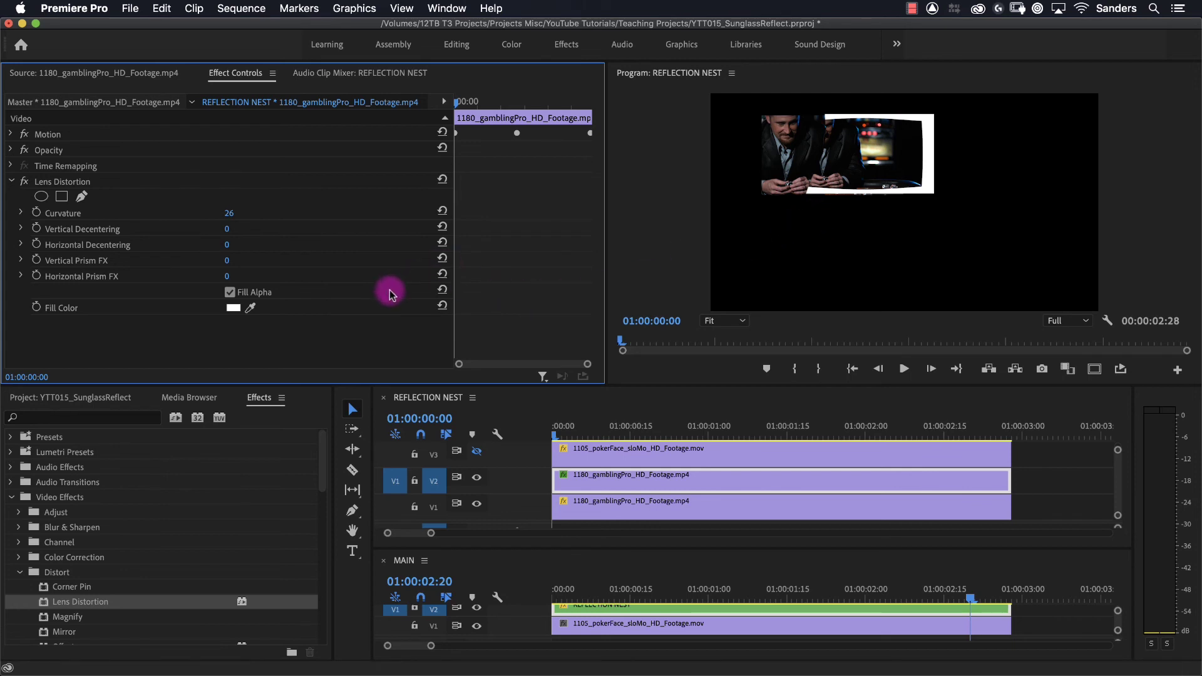
pyautogui.moveTo(229, 232); pyautogui.dragTo(229, 260)
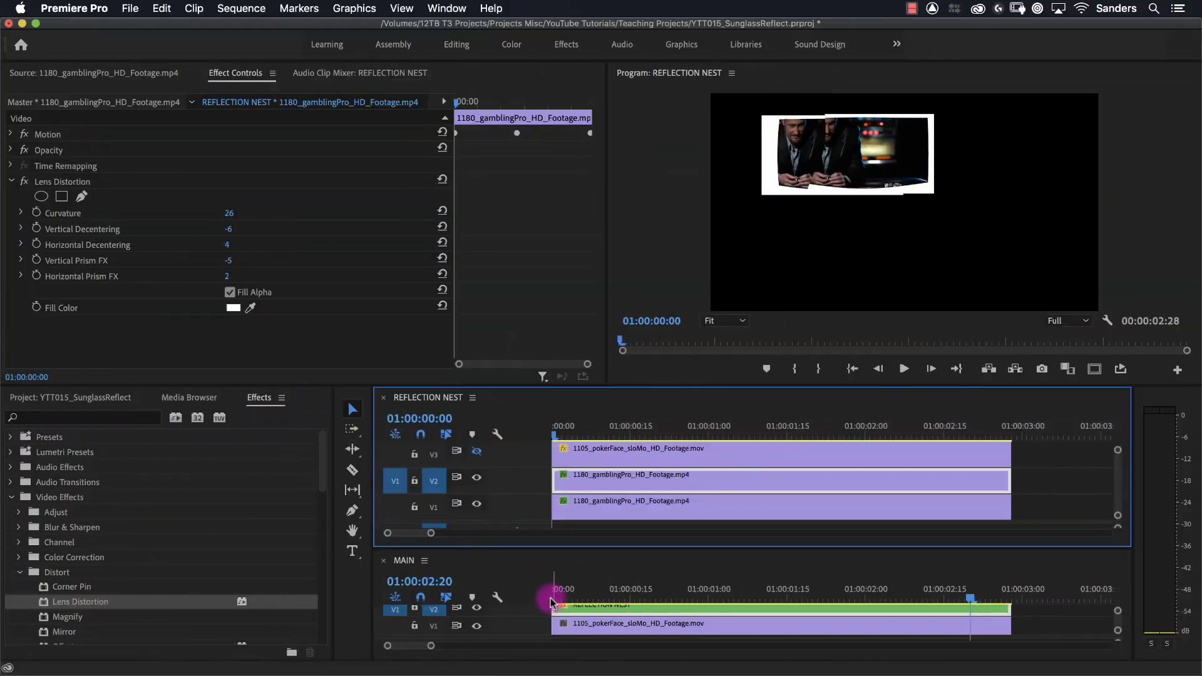
pyautogui.moveTo(550, 602); pyautogui.dragTo(616, 598)
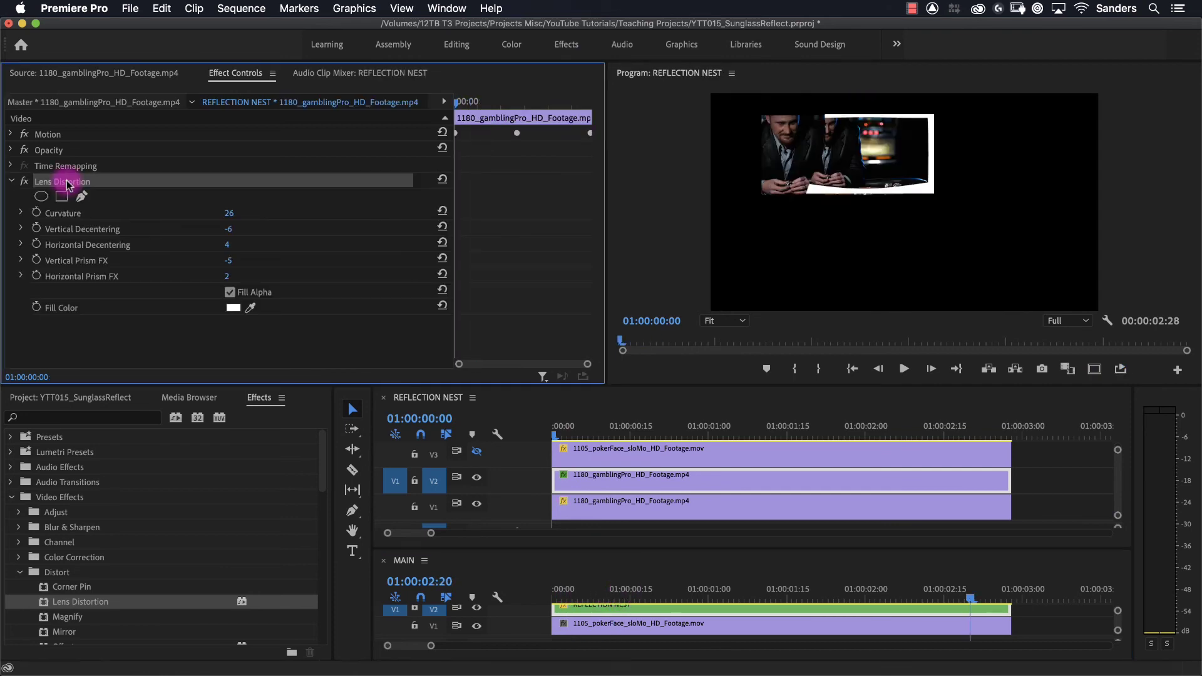
# Copy the V2 clip and open Paste Attributes on V1 with Motion unticked, keeping Lens Distortion.
pyautogui.click(582, 507)
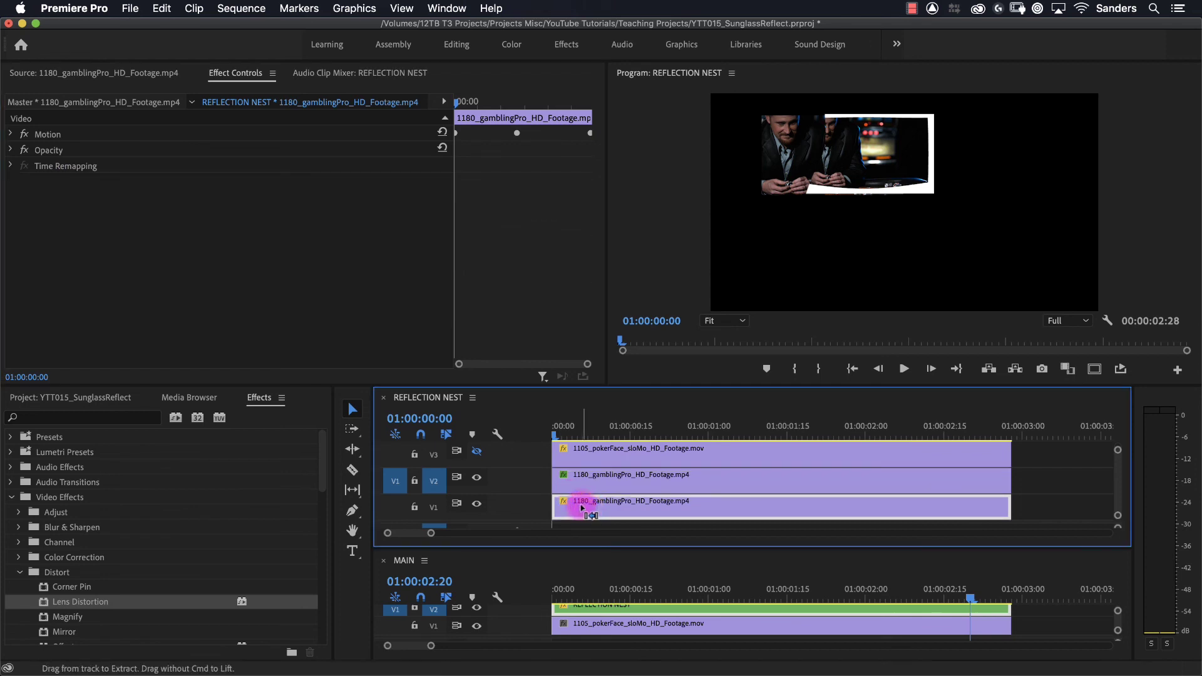
pyautogui.click(567, 477)
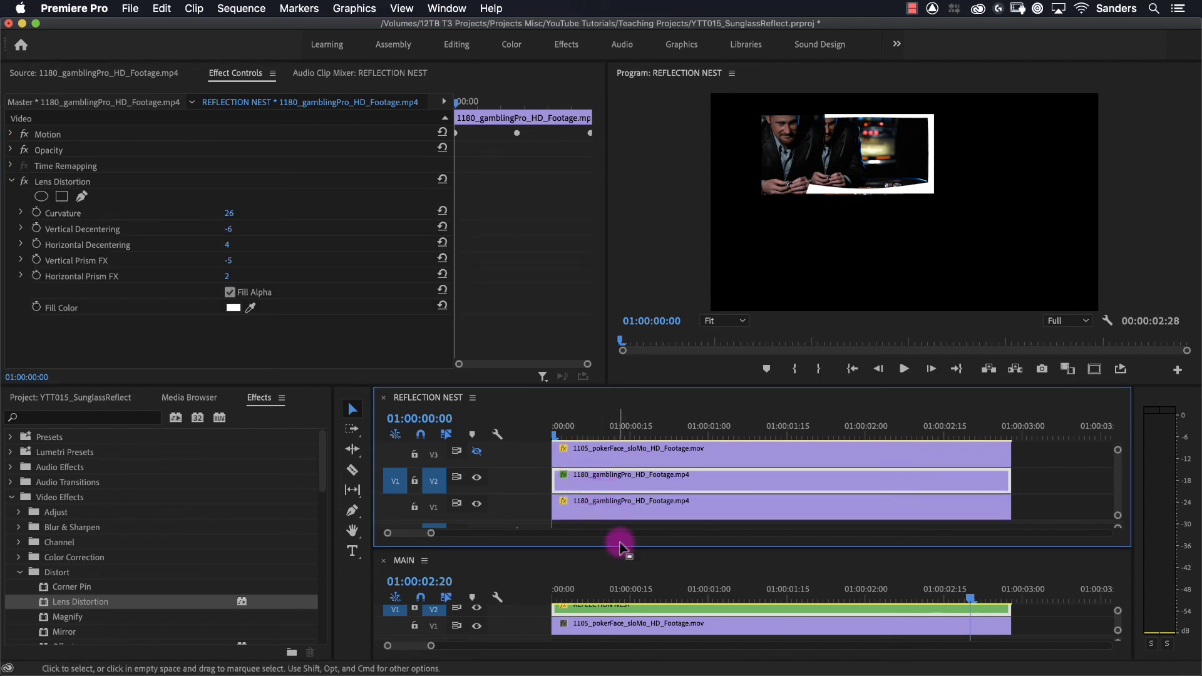
pyautogui.click(595, 504)
pyautogui.press('super+alt+v')
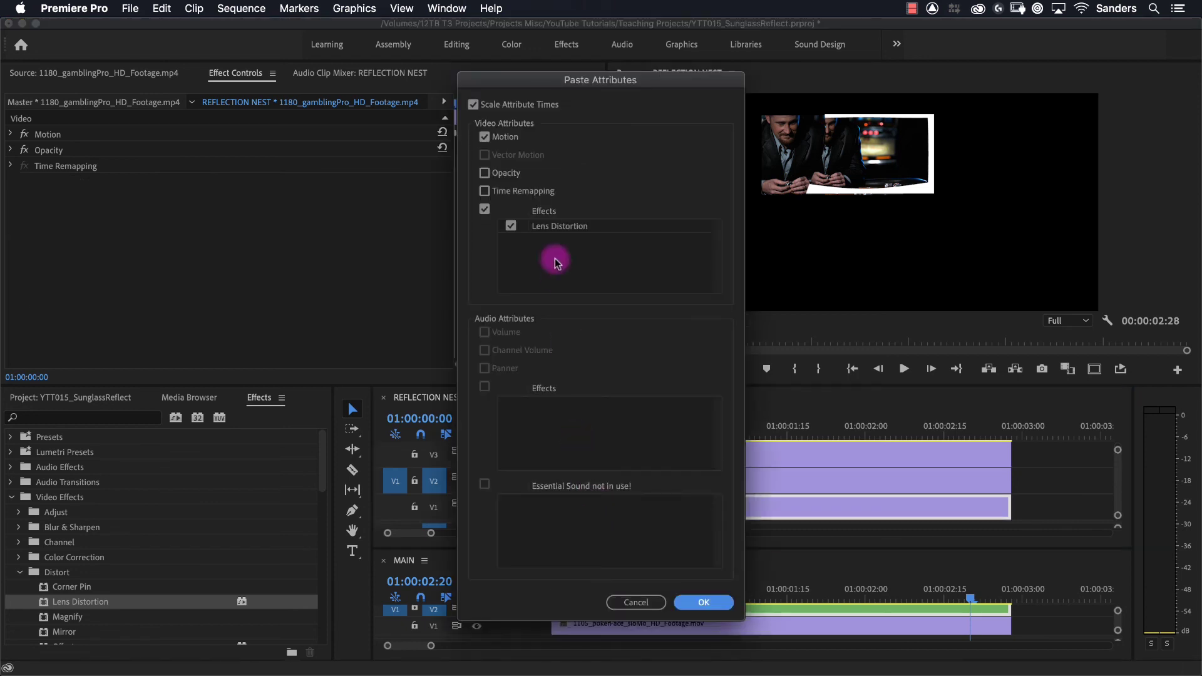
pyautogui.click(485, 137)
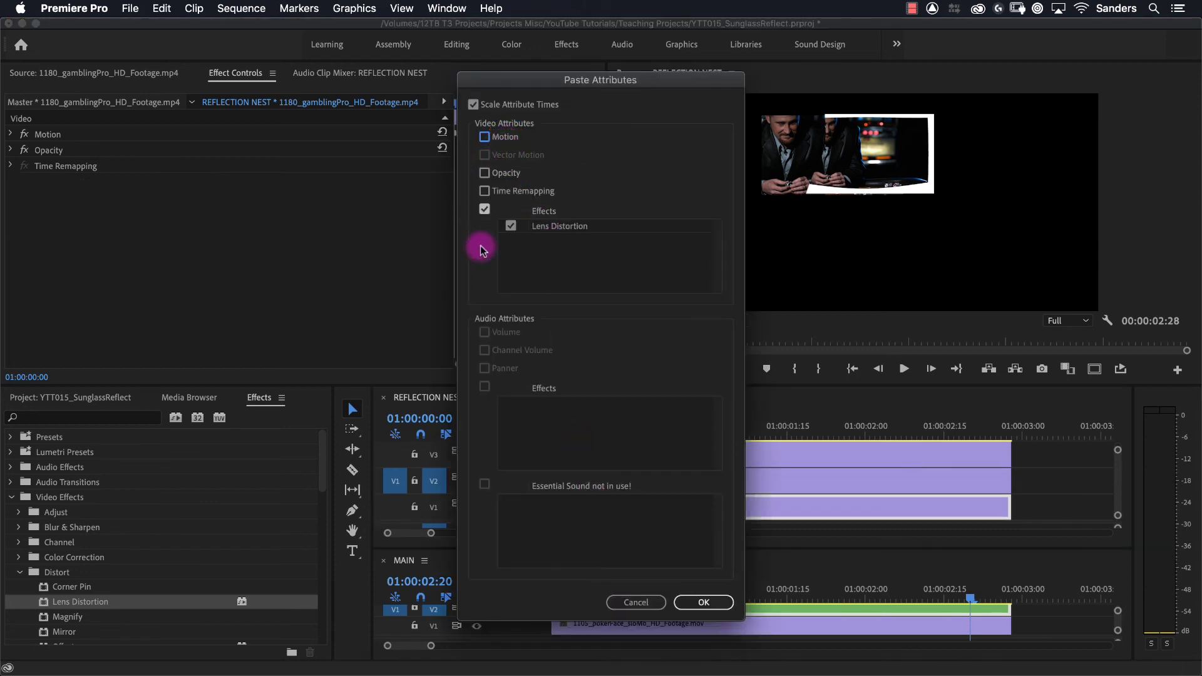